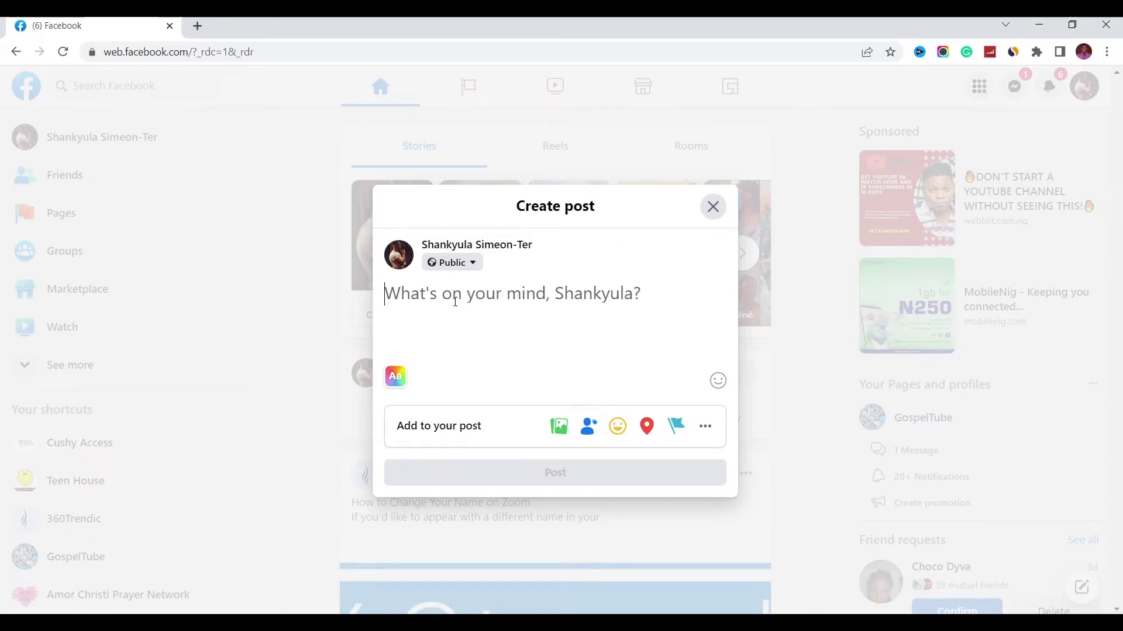
Paste b-ok.org into a new Facebook post and publish it, getting the Community Standards rejection
{"action": "type", "text": "b-ok.org"}
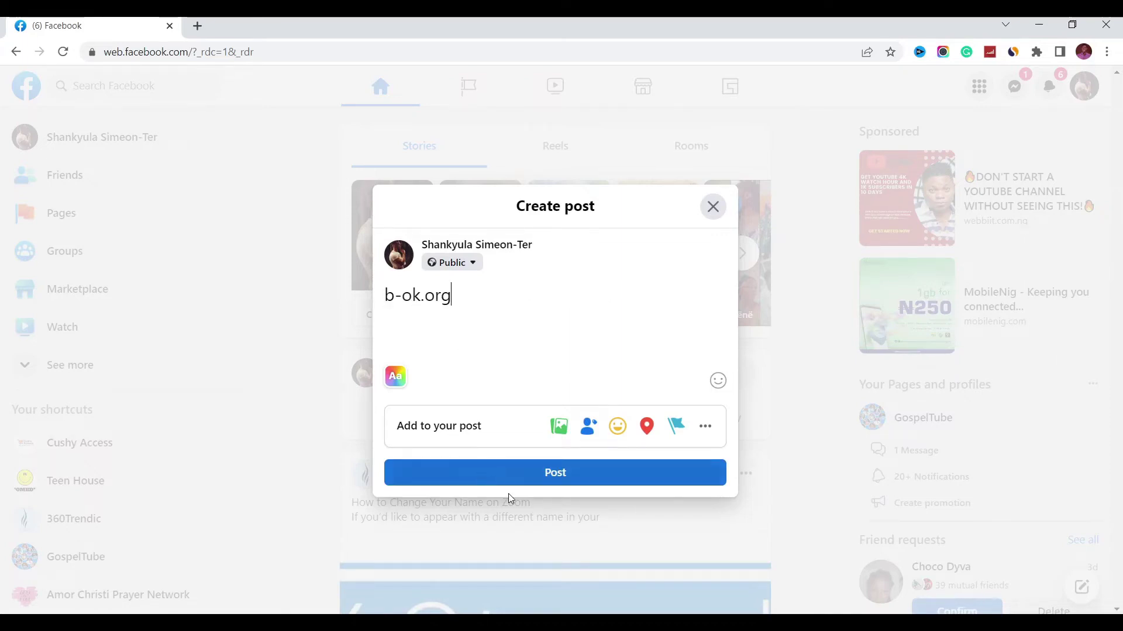
{"action": "left_click", "coordinate": [549, 475]}
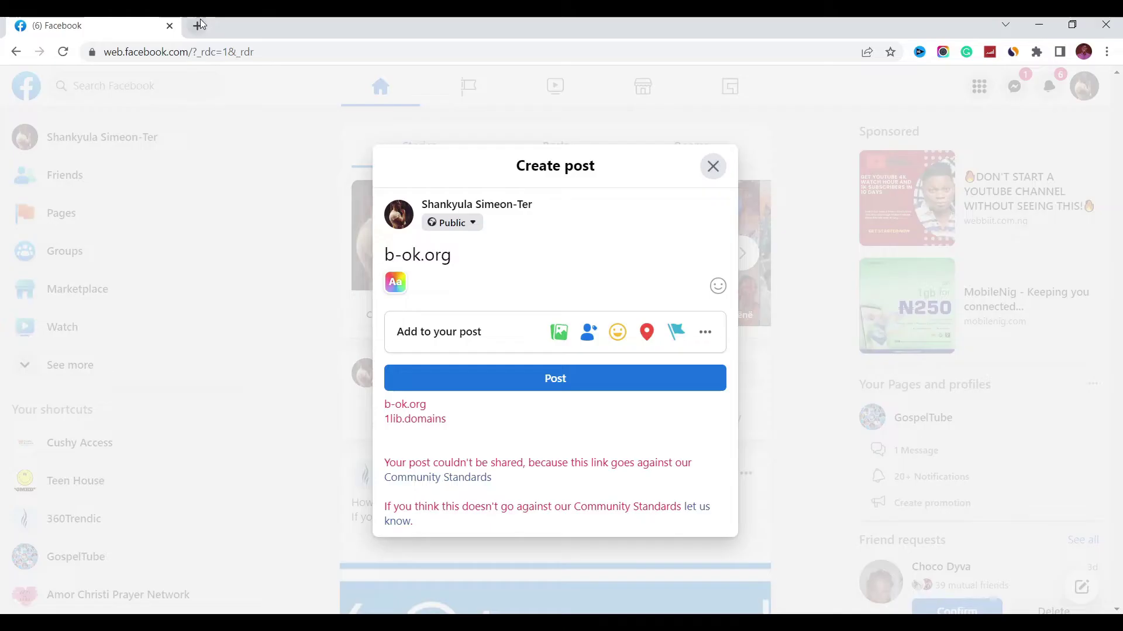
Search Google for 'sharing debugger' in a new tab and open the Facebook for Developers result
{"action": "left_click", "coordinate": [198, 26]}
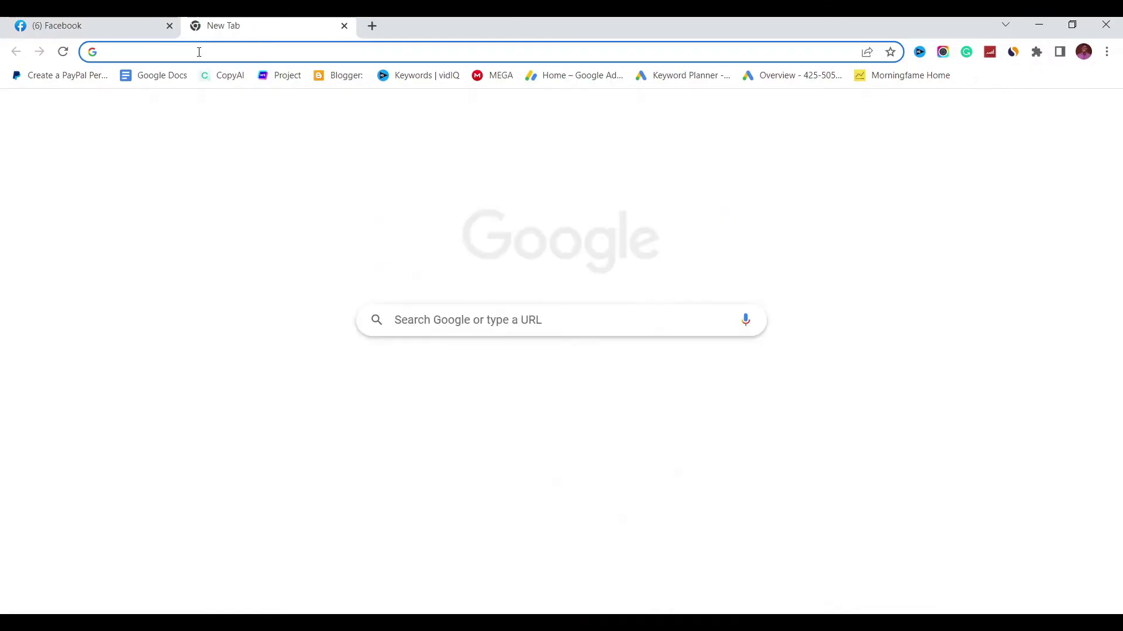
{"action": "type", "text": "sha"}
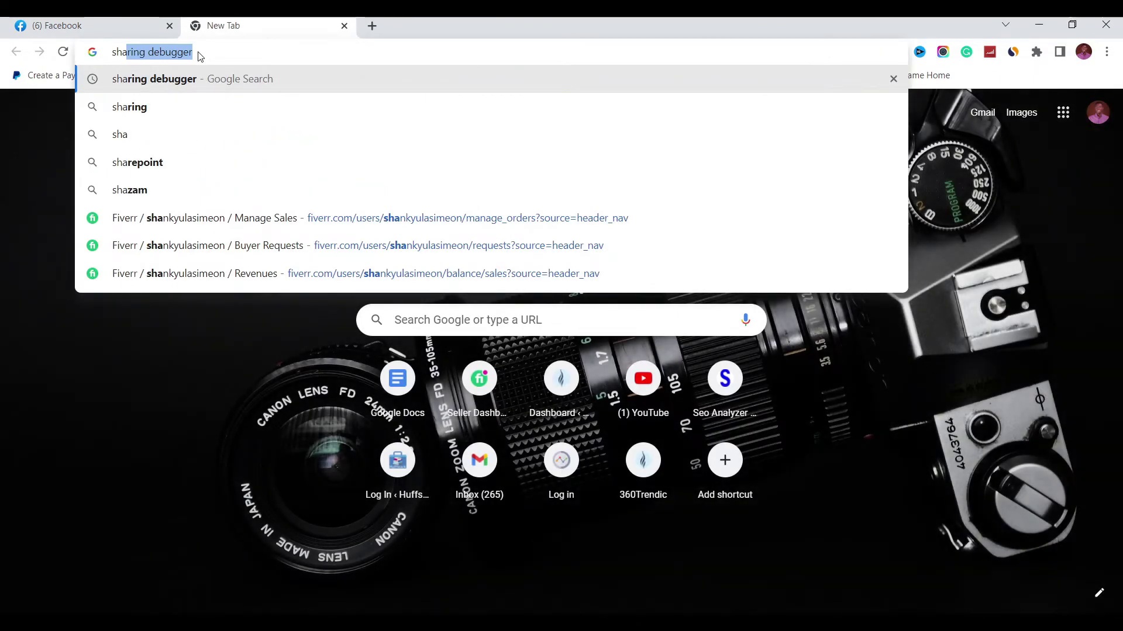
{"action": "key", "text": "Return"}
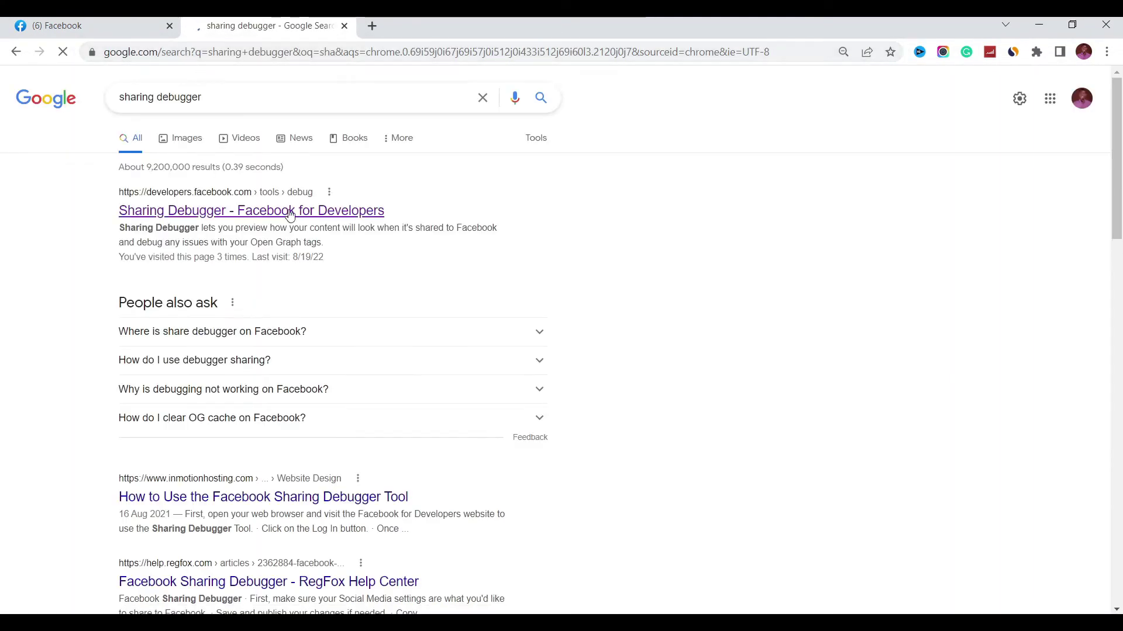
{"action": "left_click", "coordinate": [290, 212]}
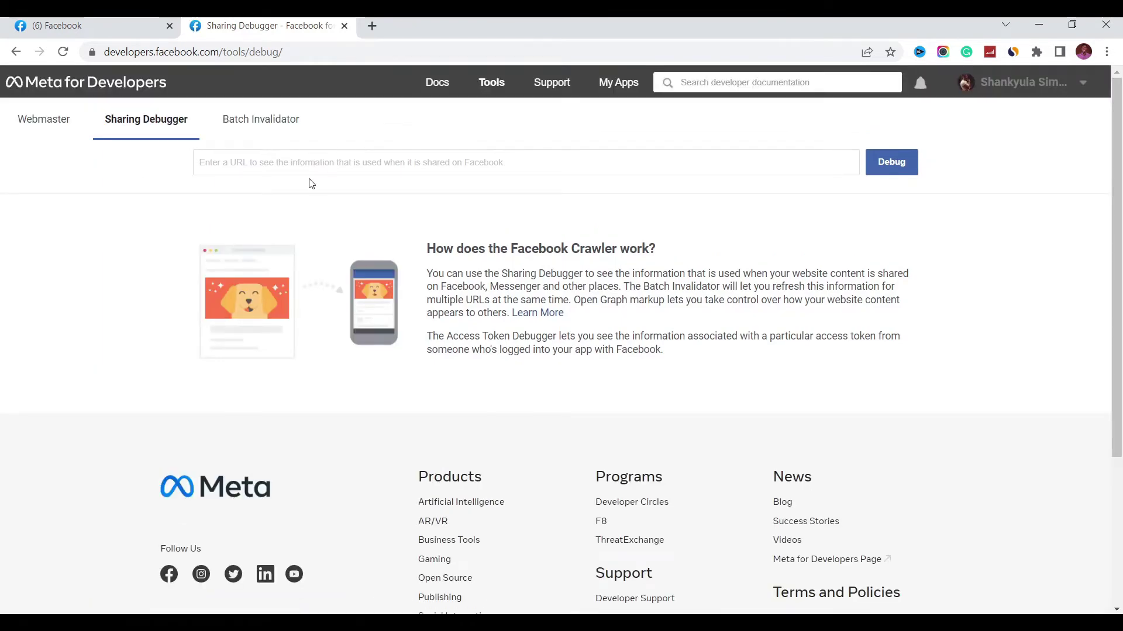
Debug b-ok.org in the Sharing Debugger, which returns a Community Standards error
{"action": "left_click", "coordinate": [300, 174]}
{"action": "type", "text": "b-ok.org"}
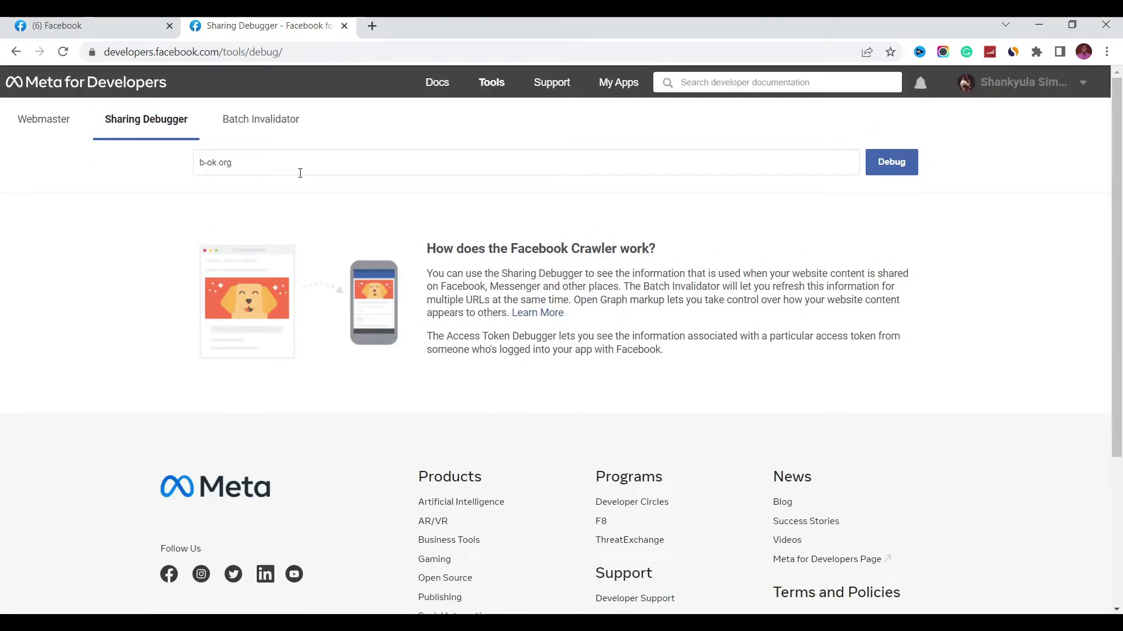
{"action": "left_click", "coordinate": [901, 166]}
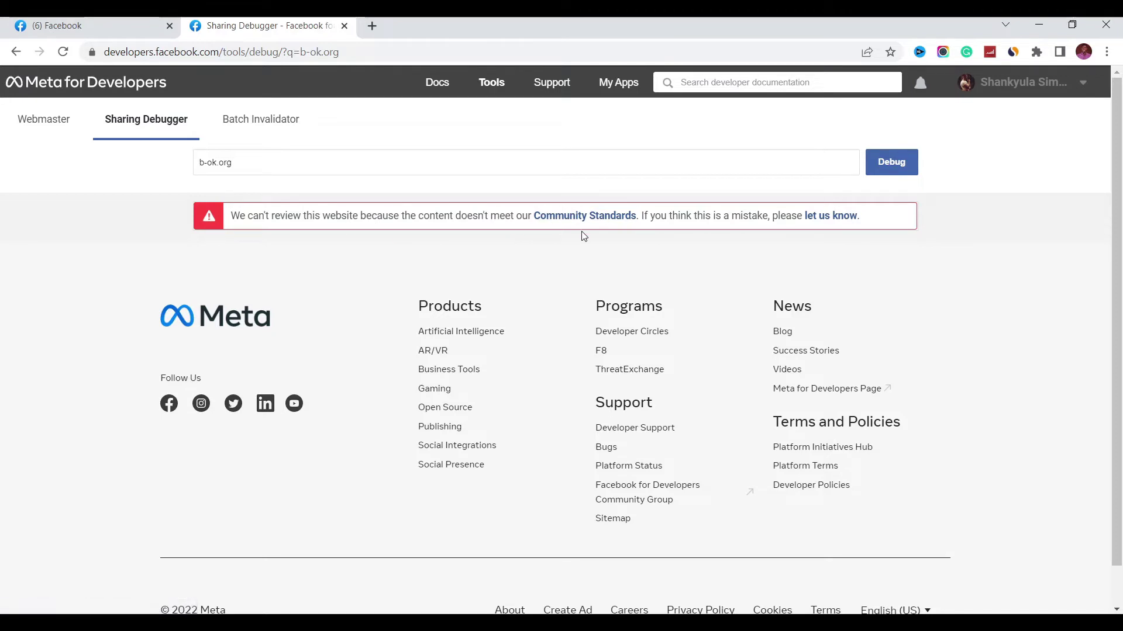
{"action": "left_click", "coordinate": [232, 159]}
{"action": "key", "text": "BackSpace"}
{"action": "key", "text": "BackSpace"}
{"action": "key", "text": "BackSpace"}
{"action": "key", "text": "BackSpace"}
{"action": "key", "text": "BackSpace"}
{"action": "key", "text": "BackSpace"}
{"action": "key", "text": "BackSpace"}
{"action": "key", "text": "BackSpace"}
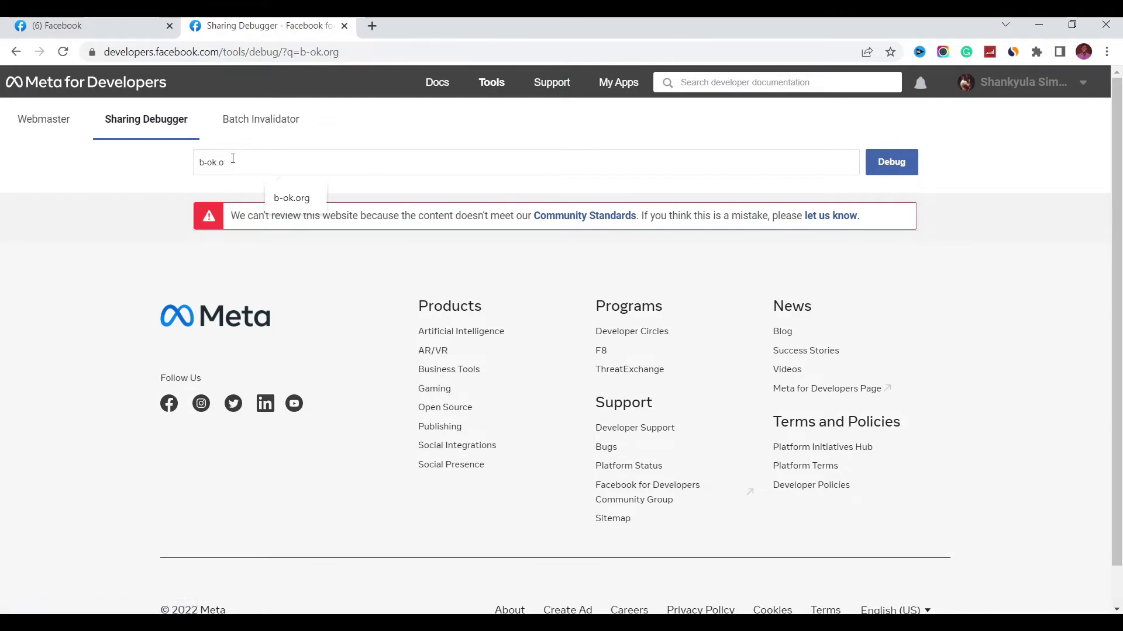
{"action": "type", "text": "huffstac"}
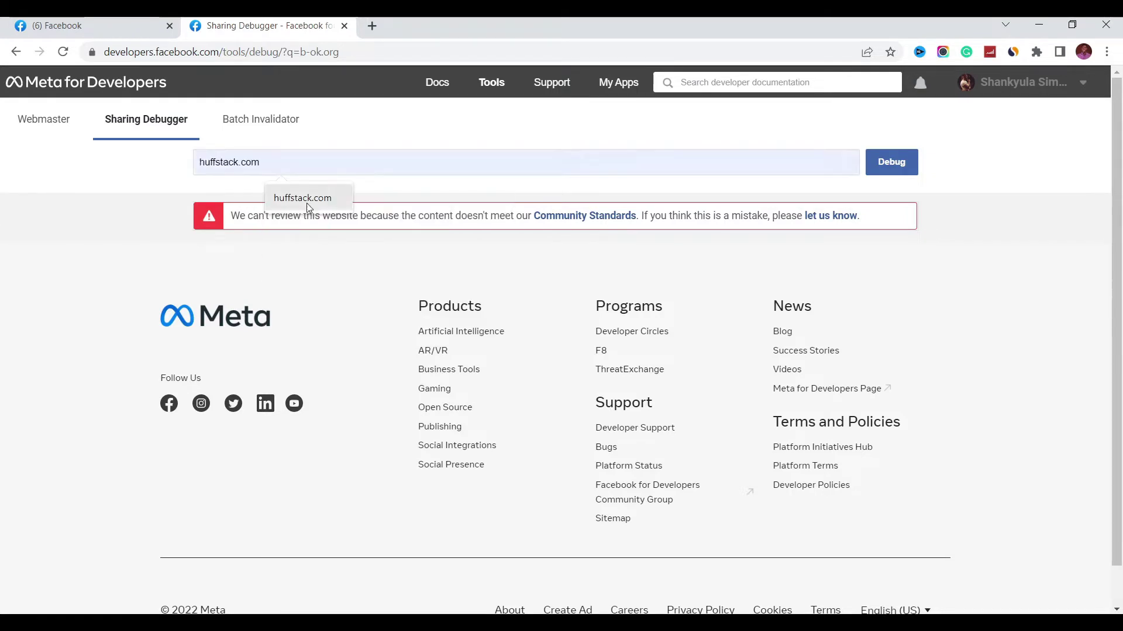
{"action": "left_click", "coordinate": [306, 202]}
{"action": "left_click", "coordinate": [891, 168]}
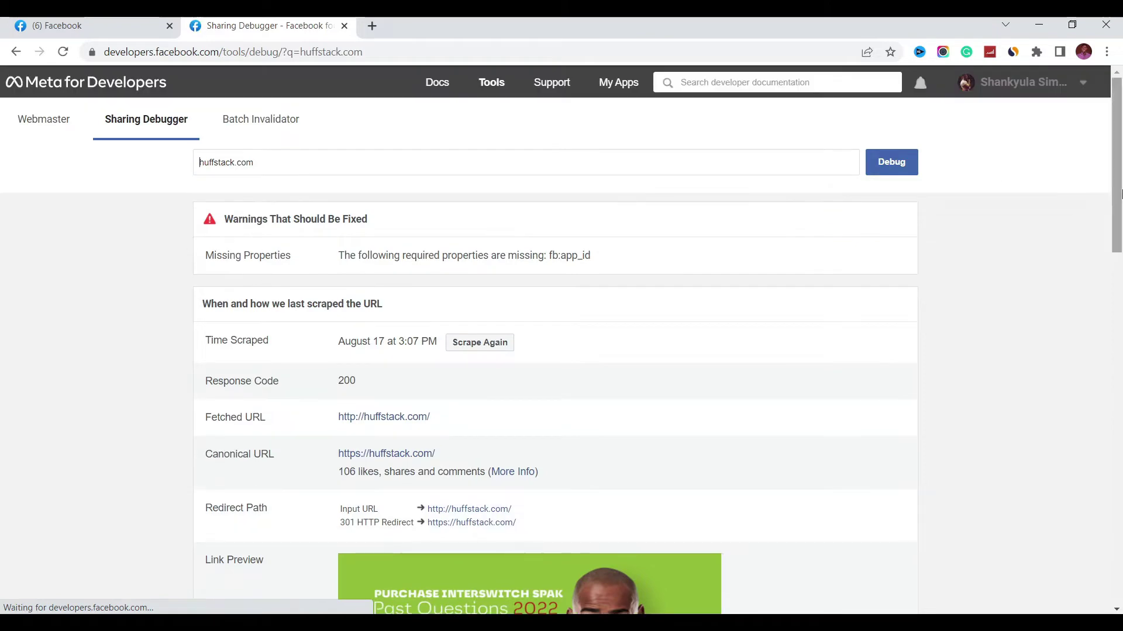
{"action": "scroll", "coordinate": [541, 495], "scroll_direction": "down", "scroll_amount": 5}
{"action": "scroll", "coordinate": [541, 495], "scroll_direction": "up", "scroll_amount": 5}
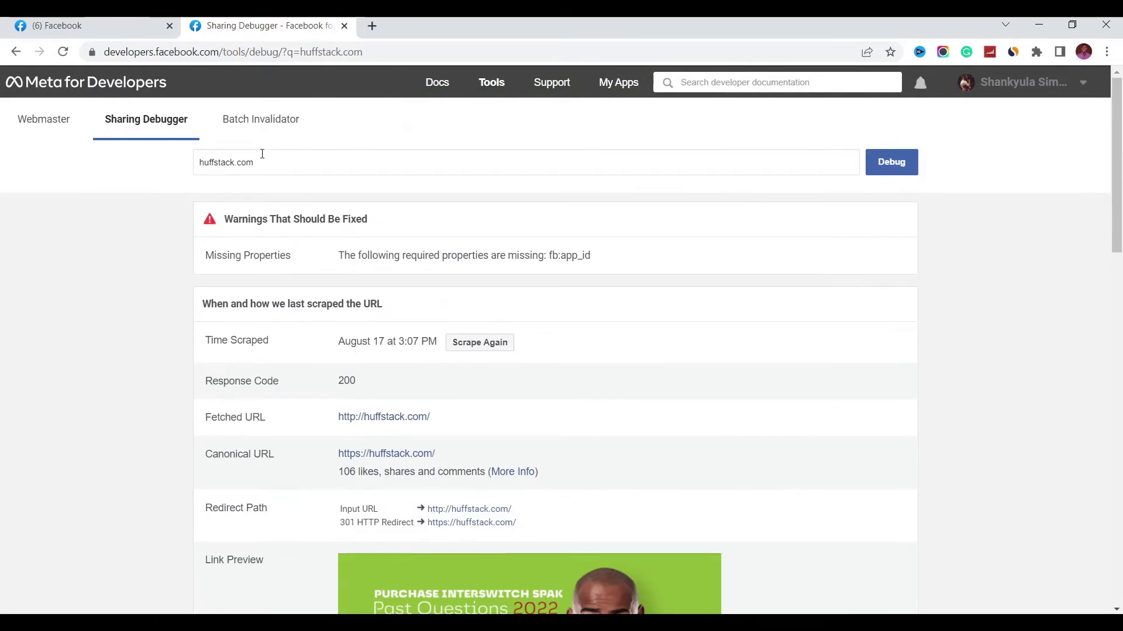
{"action": "triple_click", "coordinate": [261, 162]}
{"action": "key", "text": "BackSpace"}
{"action": "type", "text": "b-ok.org"}
{"action": "left_click", "coordinate": [902, 167]}
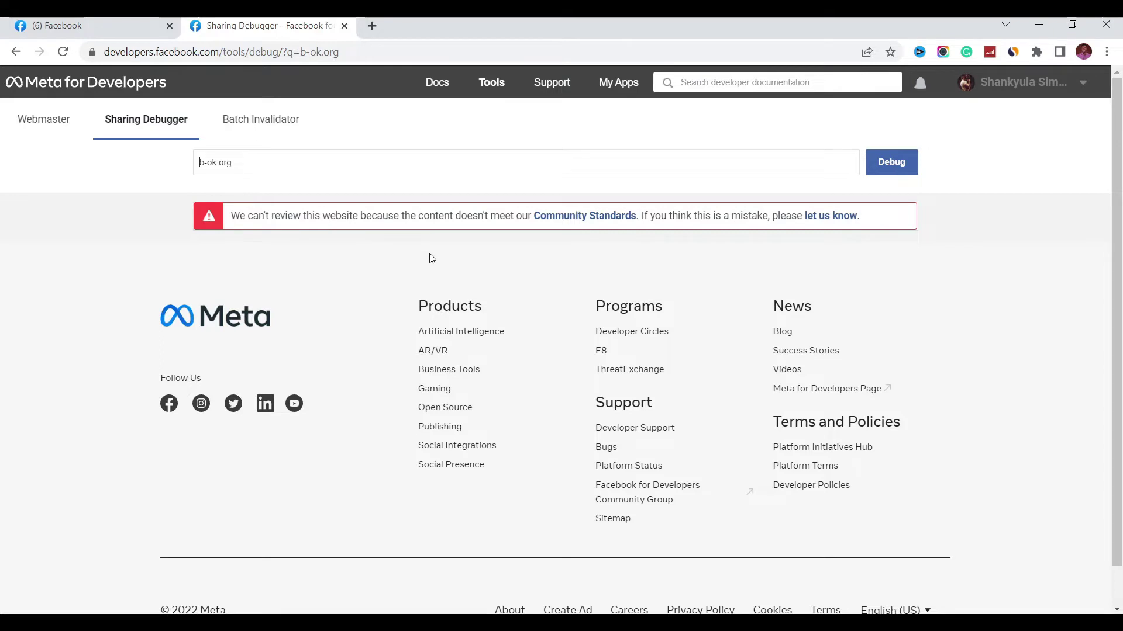
Open Community Standards from the error banner, read its policy list, then return to the debugger
{"action": "left_click", "coordinate": [586, 217]}
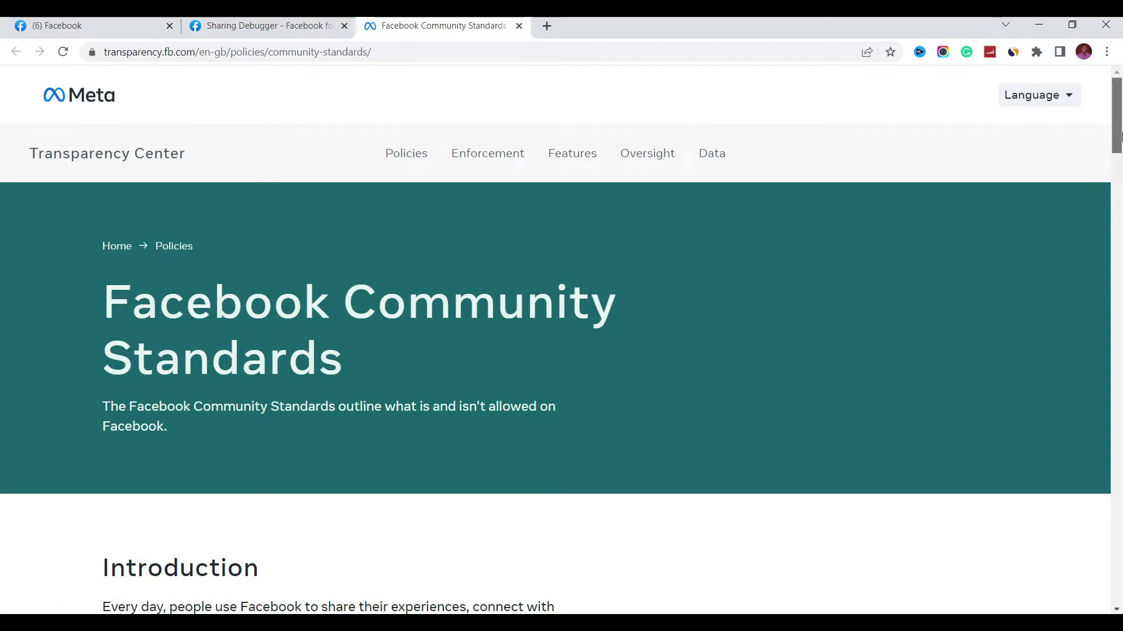
{"action": "left_click_drag", "start_coordinate": [1120, 135], "coordinate": [1120, 411]}
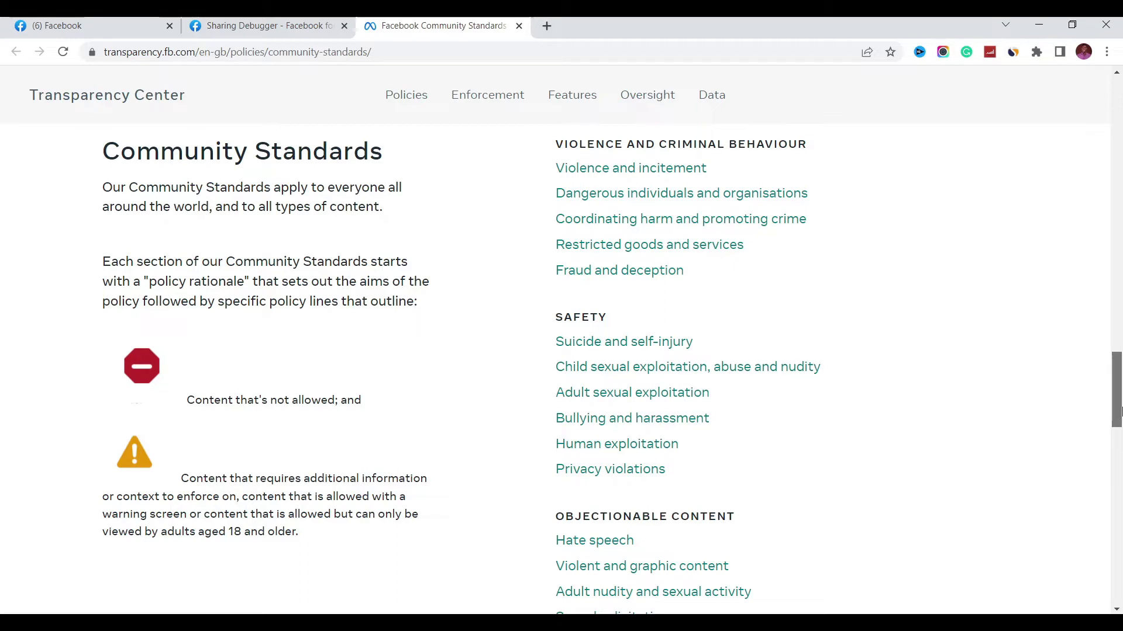
{"action": "left_click_drag", "start_coordinate": [1119, 411], "coordinate": [1119, 445]}
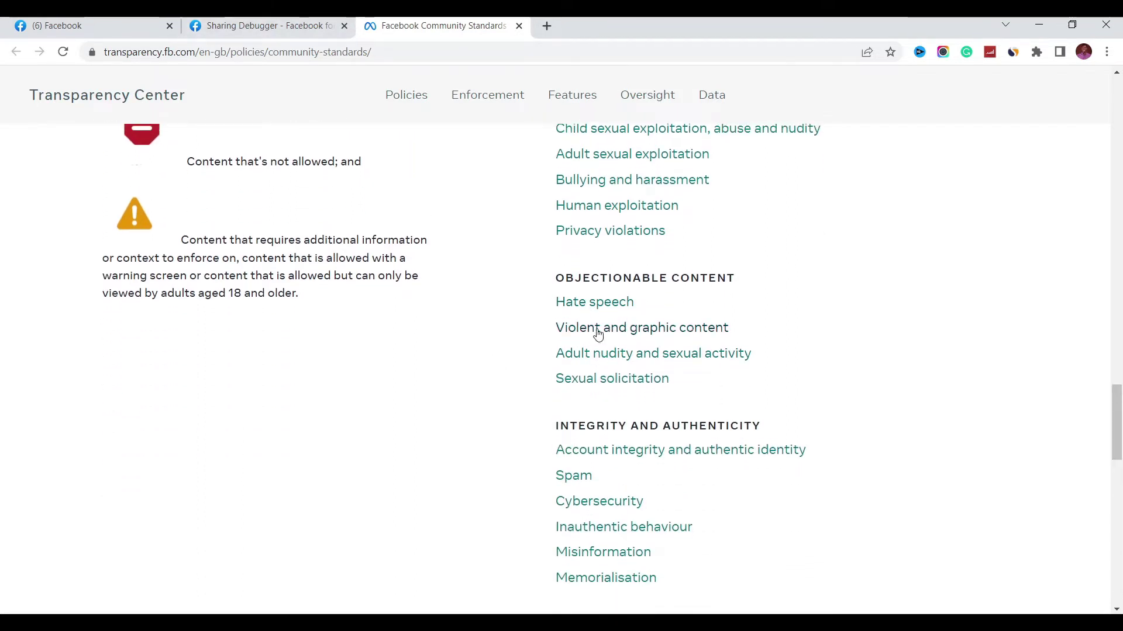
{"action": "left_click_drag", "start_coordinate": [1118, 421], "coordinate": [1119, 374]}
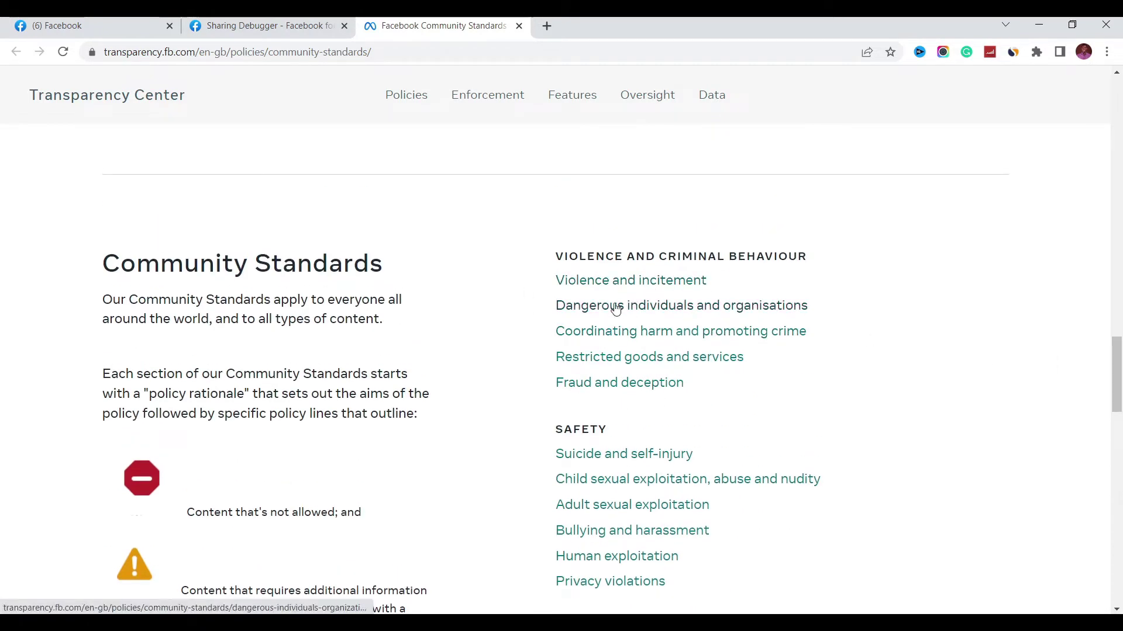
{"action": "left_click", "coordinate": [264, 26]}
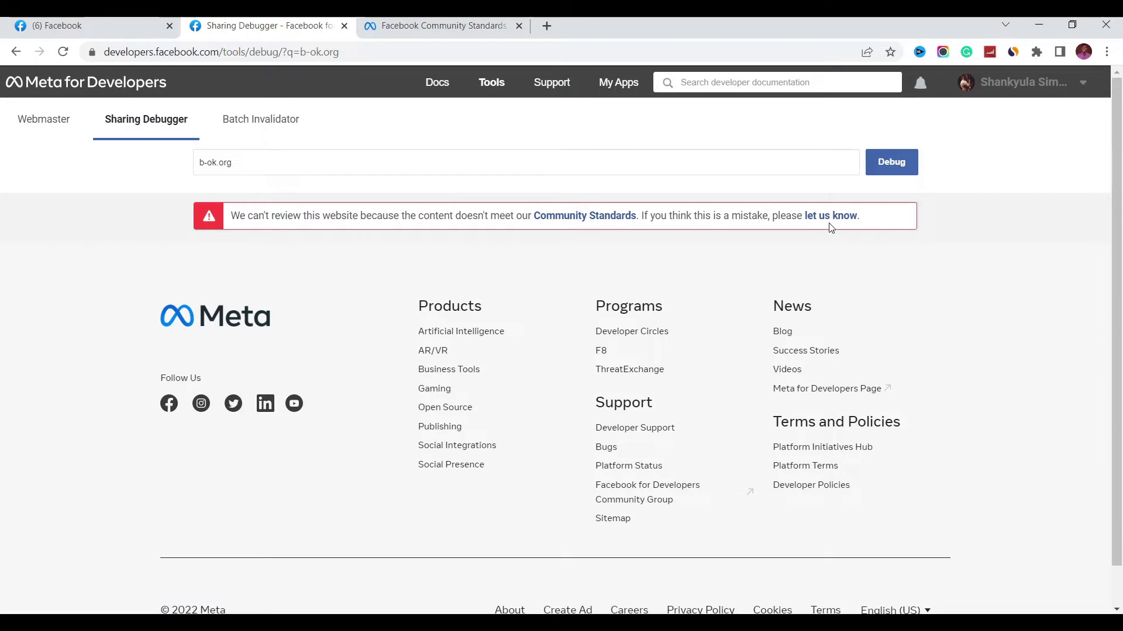
Open the Facebook Blocks error-report form via 'let us know' and focus its explanation box
{"action": "left_click", "coordinate": [845, 217]}
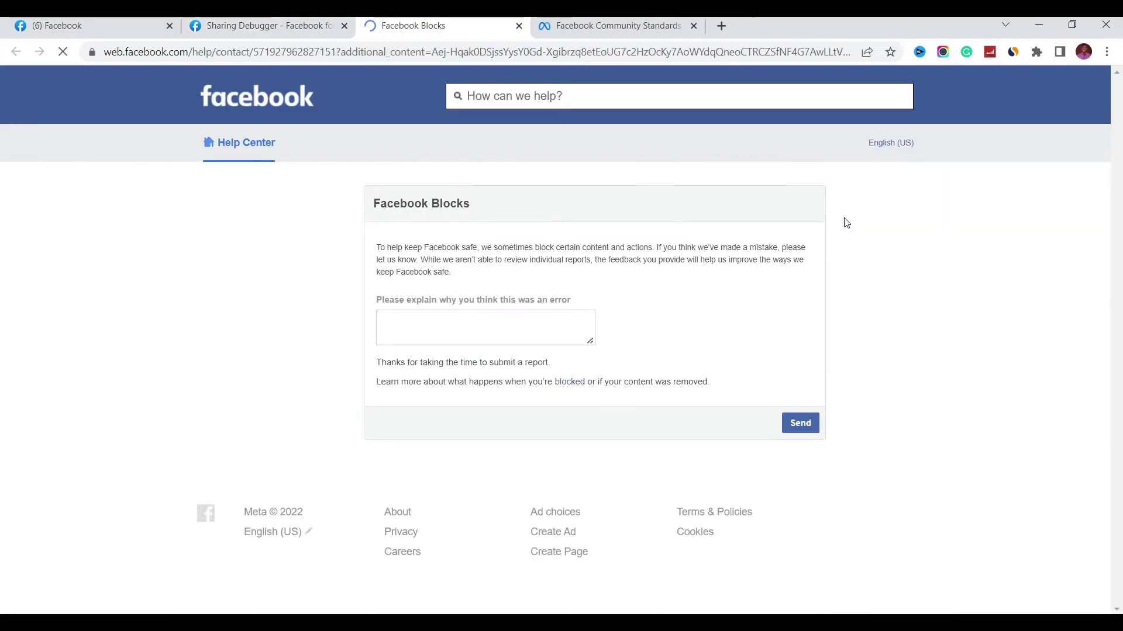
{"action": "left_click", "coordinate": [451, 314]}
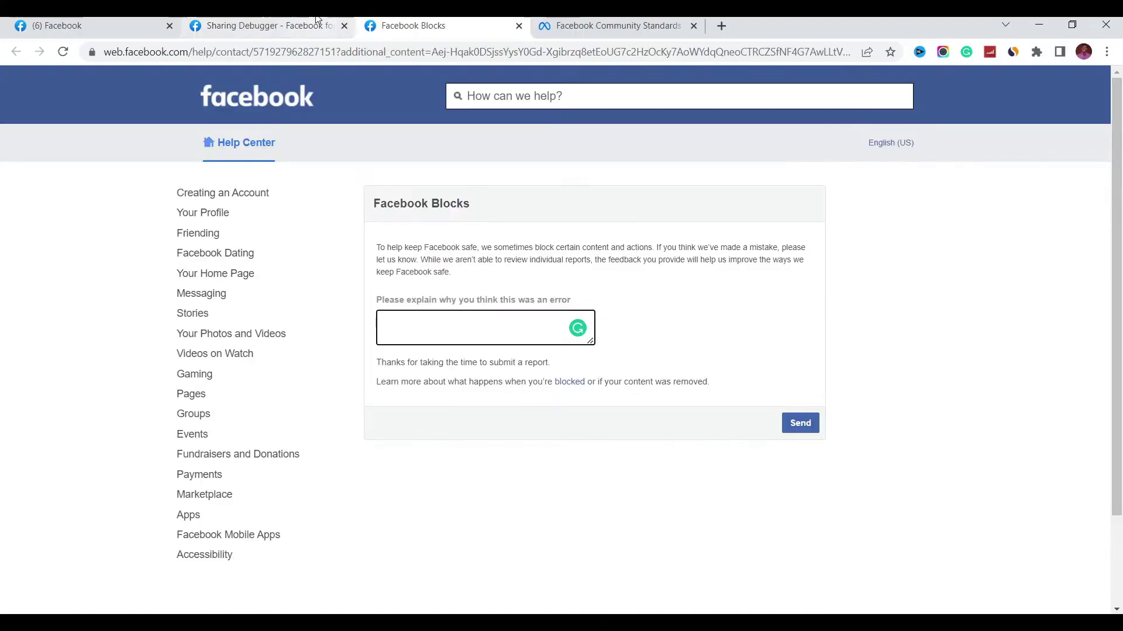
In the debugger tab, search 'facebook business help center' and open the Meta Business Help Center result
{"action": "left_click", "coordinate": [316, 19]}
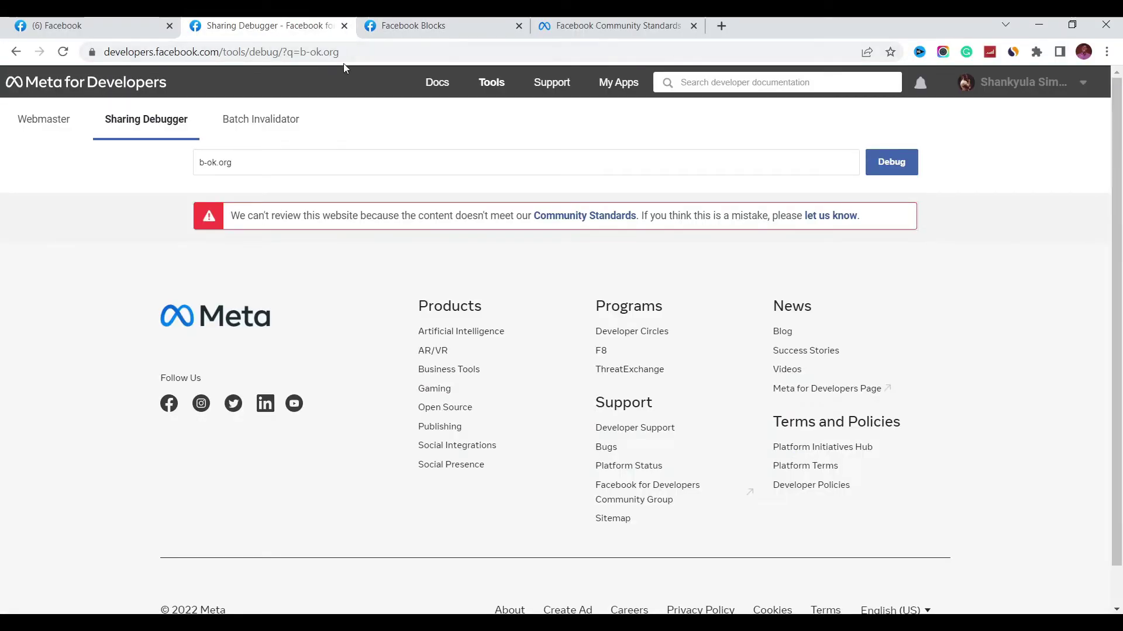
{"action": "left_click", "coordinate": [362, 56]}
{"action": "key", "text": "BackSpace"}
{"action": "type", "text": "face"}
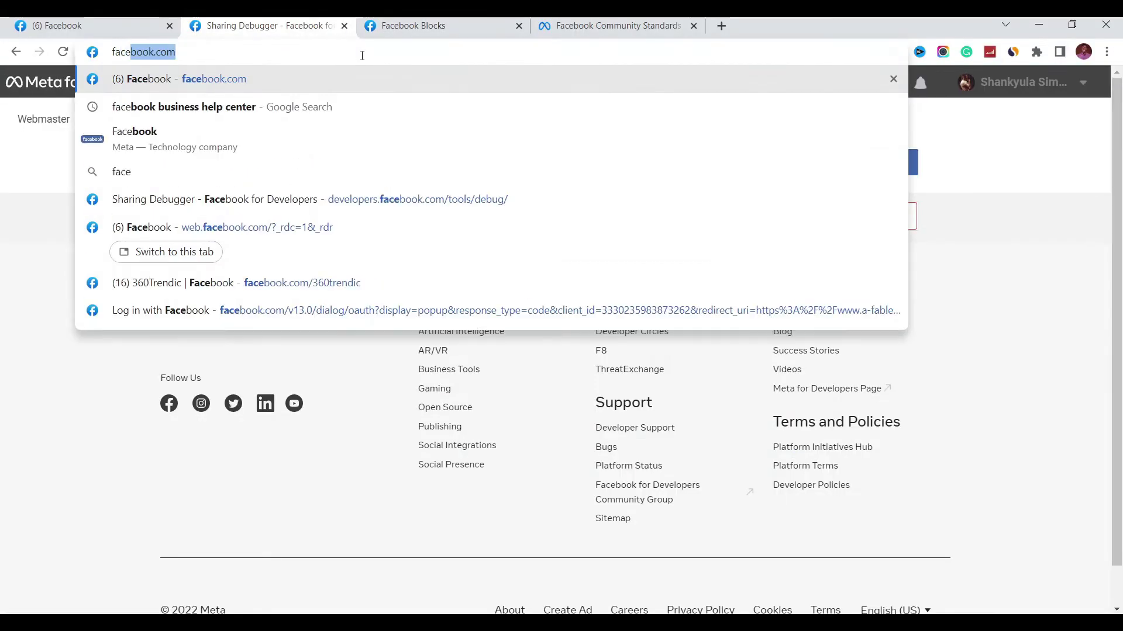
{"action": "left_click", "coordinate": [265, 107]}
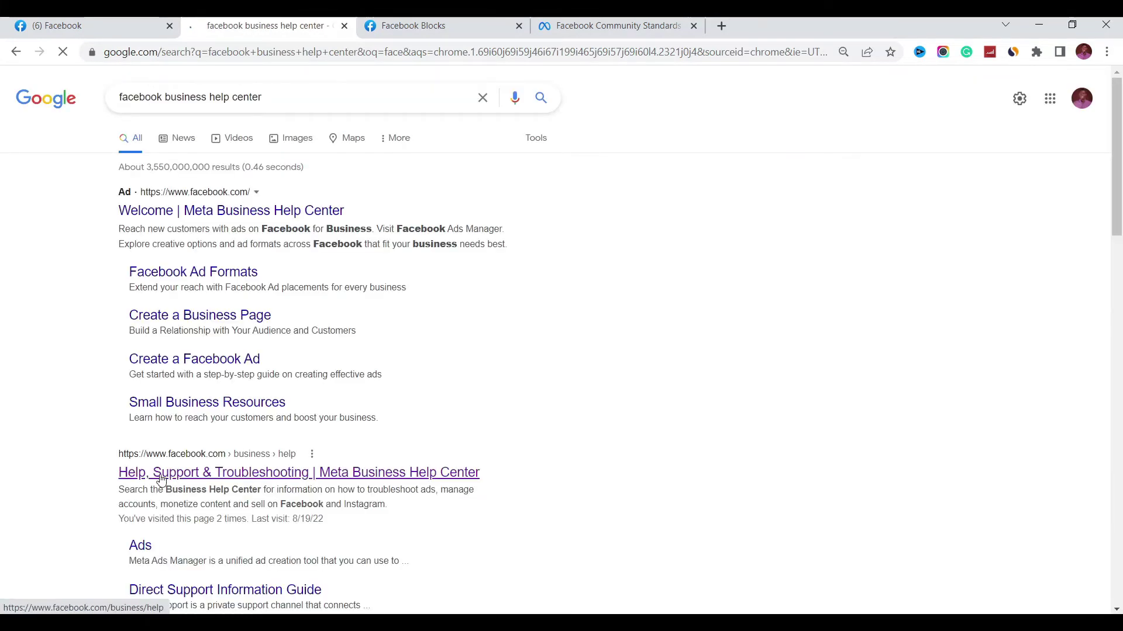
{"action": "left_click", "coordinate": [235, 474]}
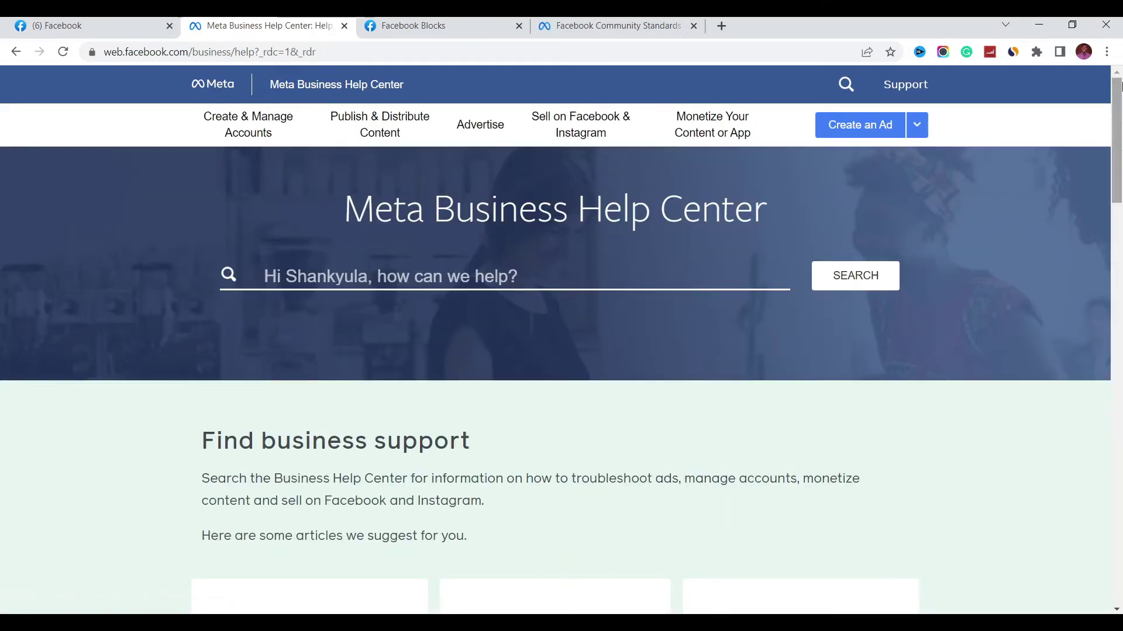
Go to 'Still need help?' and open the Get Support page through Get Started
{"action": "left_click_drag", "start_coordinate": [1119, 87], "coordinate": [1120, 372]}
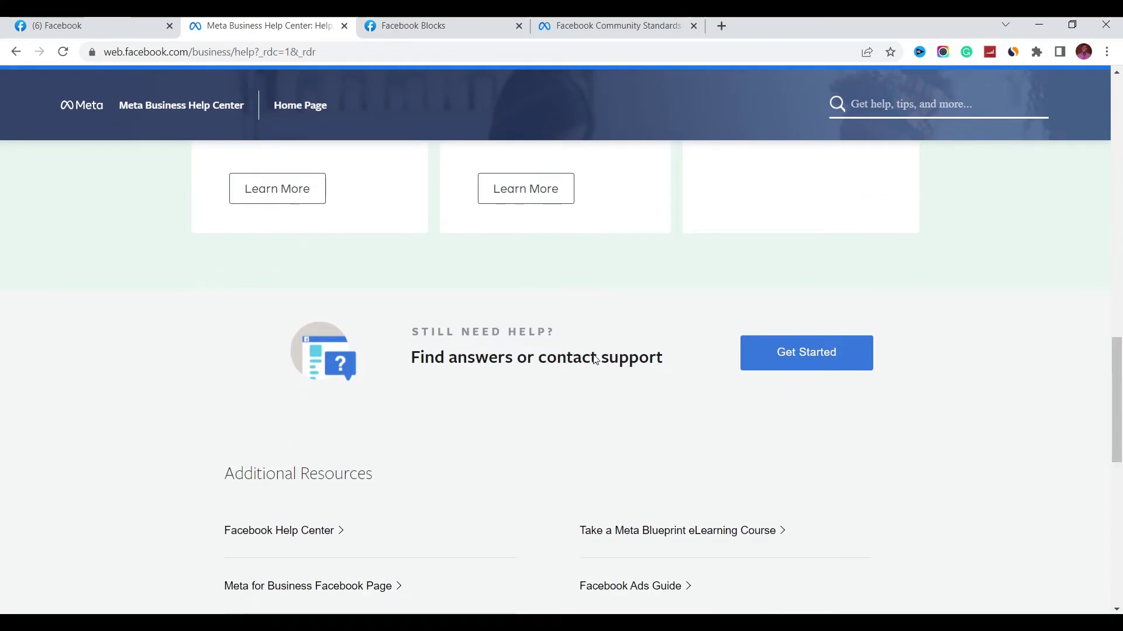
{"action": "left_click", "coordinate": [761, 361]}
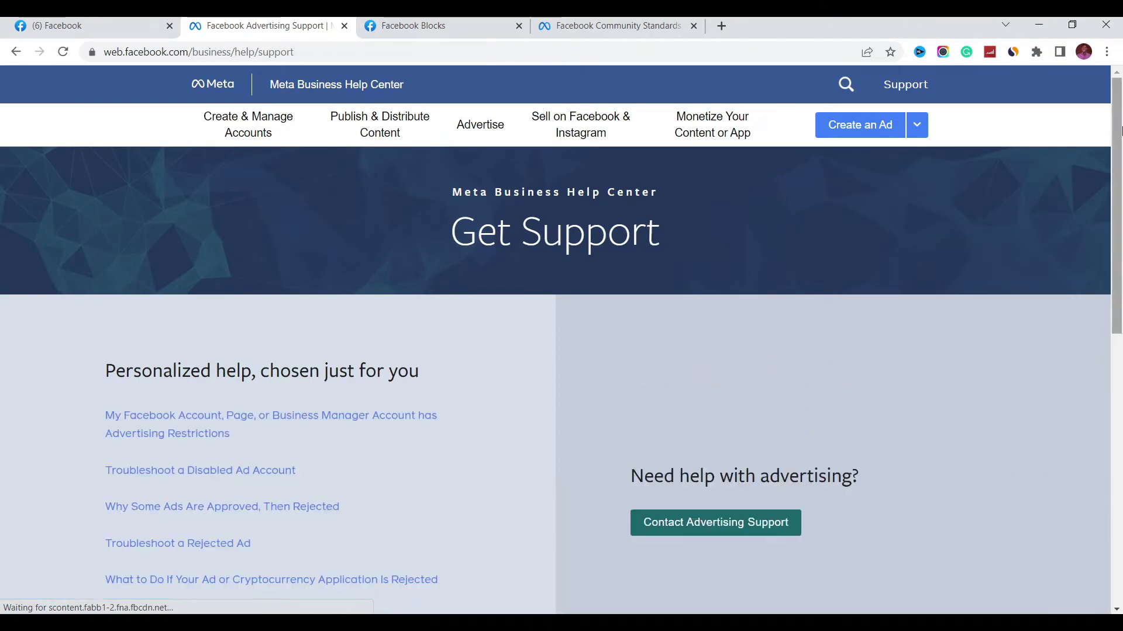
{"action": "left_click_drag", "start_coordinate": [1120, 129], "coordinate": [1119, 196]}
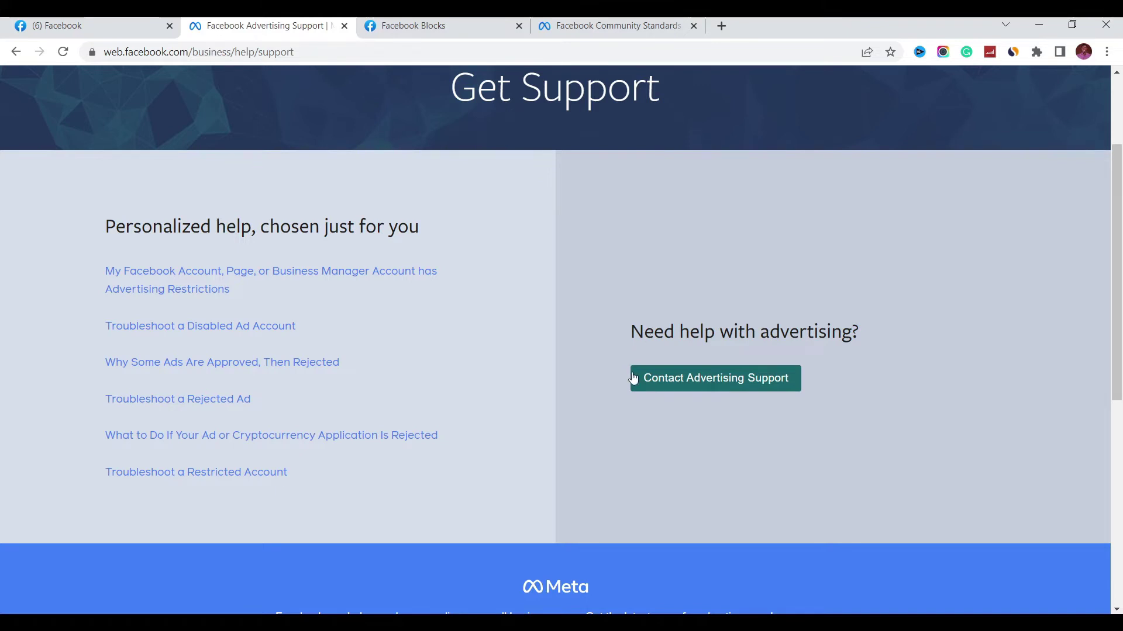
Start an advertising support request and choose the second ad account as the asset
{"action": "left_click", "coordinate": [736, 383]}
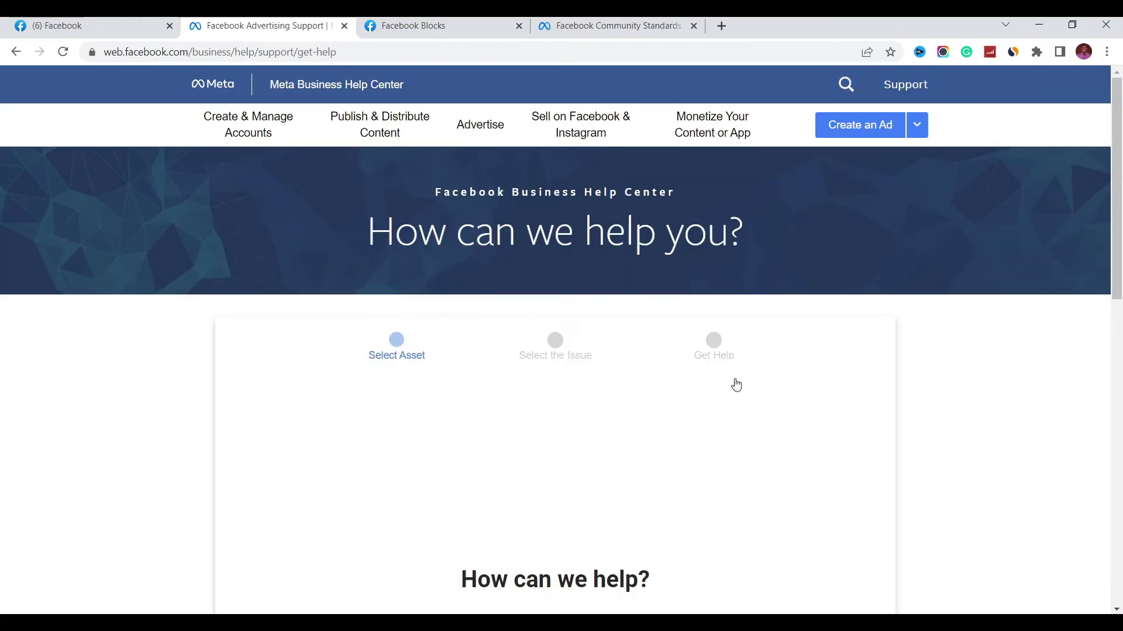
{"action": "left_click_drag", "start_coordinate": [1117, 206], "coordinate": [1119, 249]}
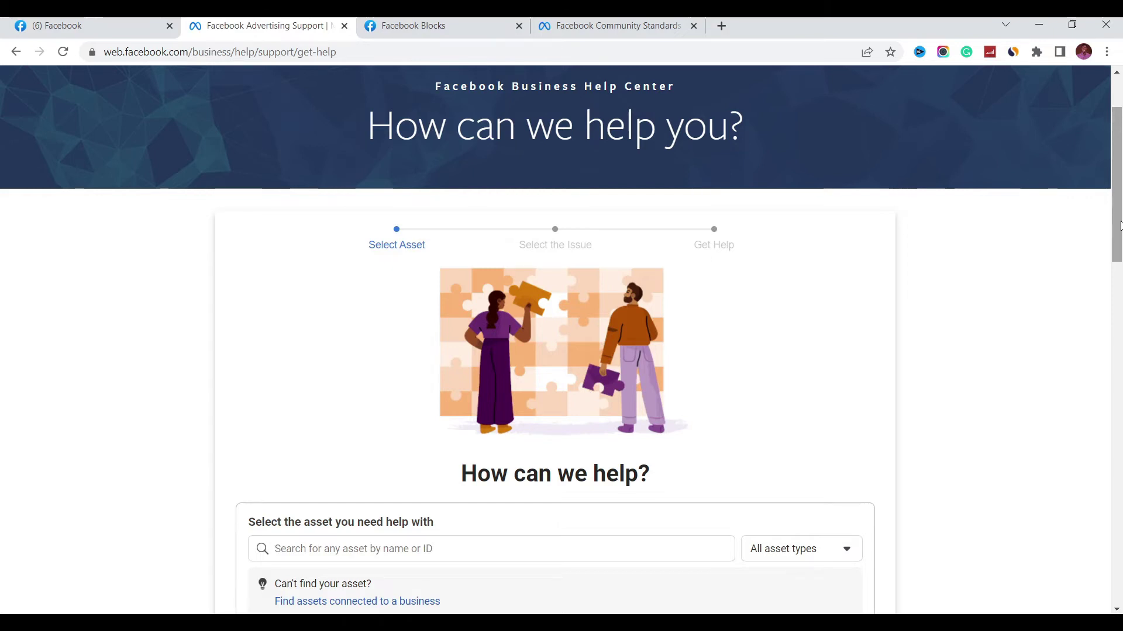
{"action": "left_click_drag", "start_coordinate": [1120, 226], "coordinate": [1120, 294]}
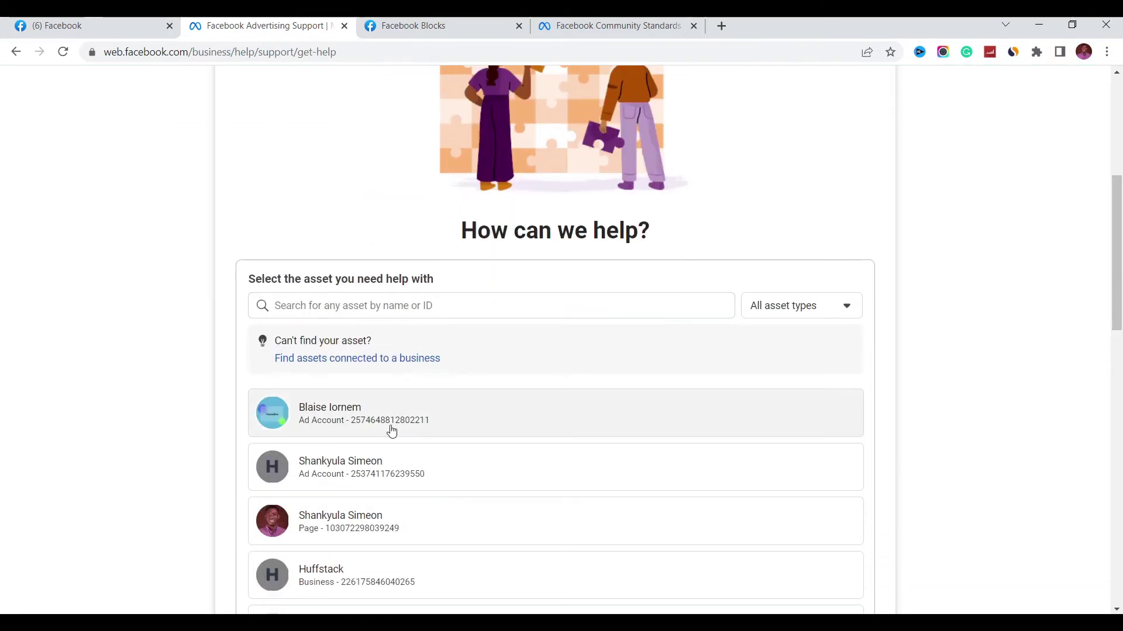
{"action": "left_click", "coordinate": [324, 464]}
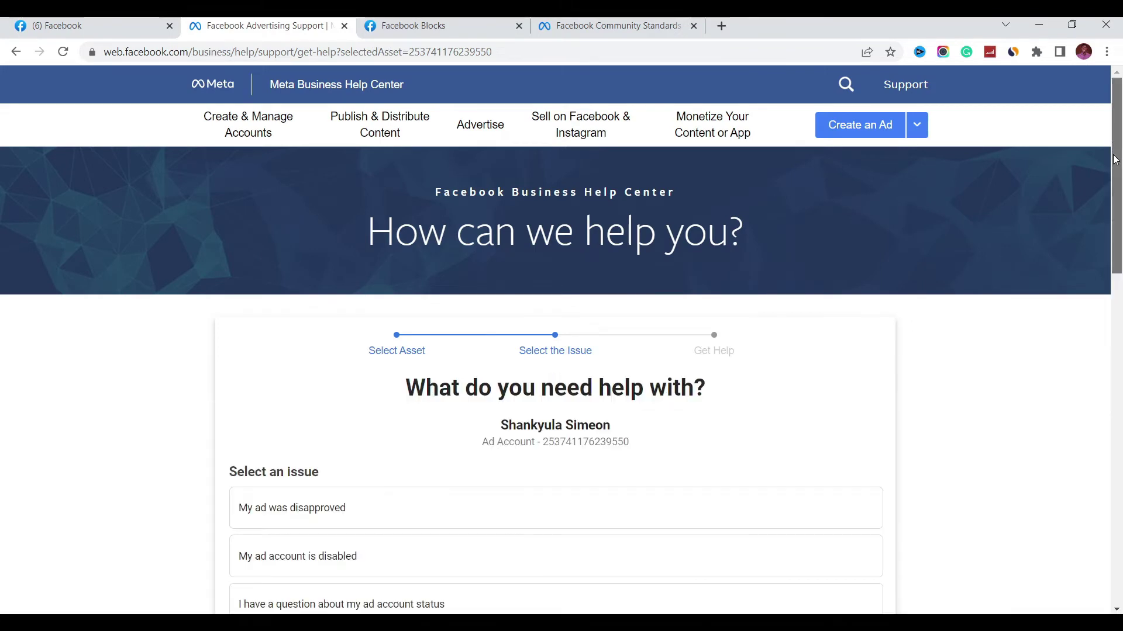
Expand the issue list with Load More three times and select 'Other ad account issue'
{"action": "left_click_drag", "start_coordinate": [1120, 162], "coordinate": [1120, 325]}
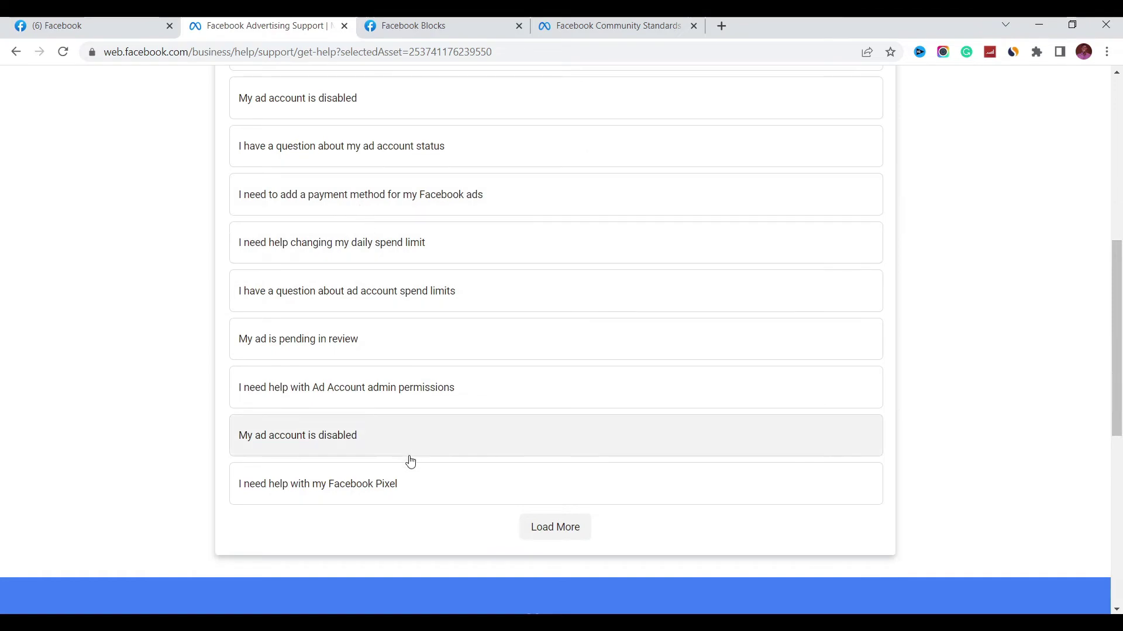
{"action": "left_click", "coordinate": [557, 531]}
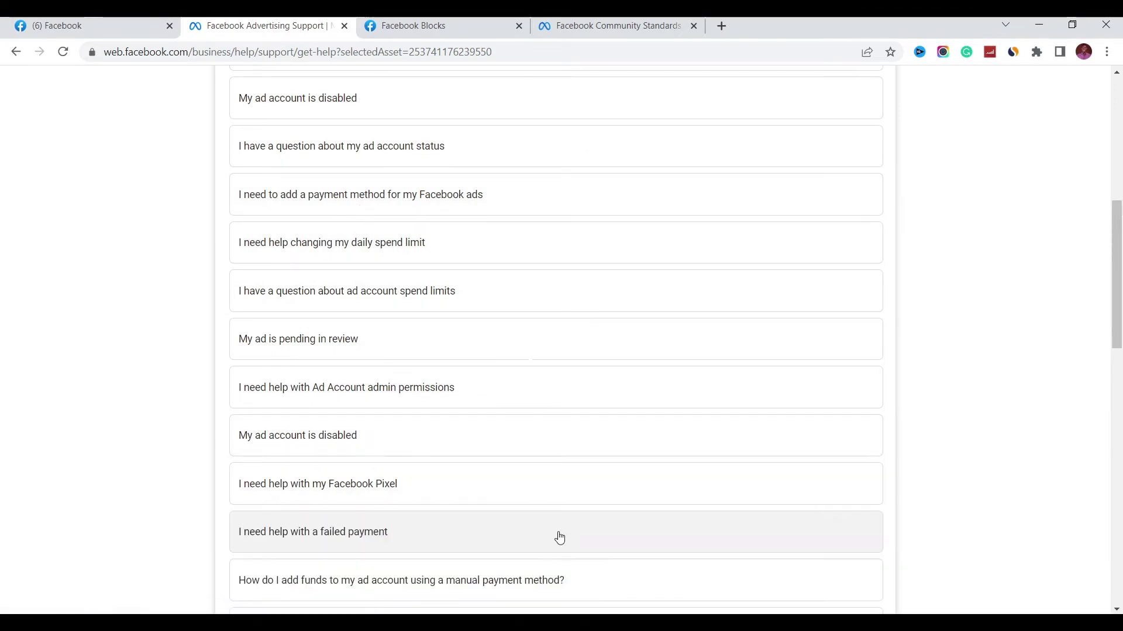
{"action": "left_click_drag", "start_coordinate": [1118, 275], "coordinate": [1118, 453]}
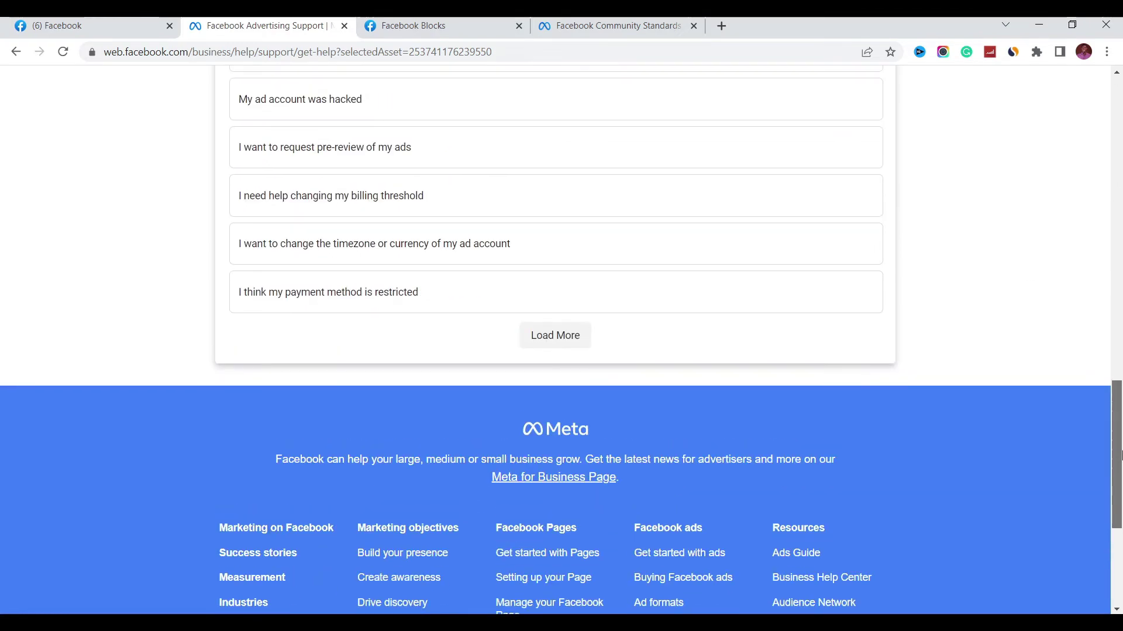
{"action": "left_click", "coordinate": [574, 343]}
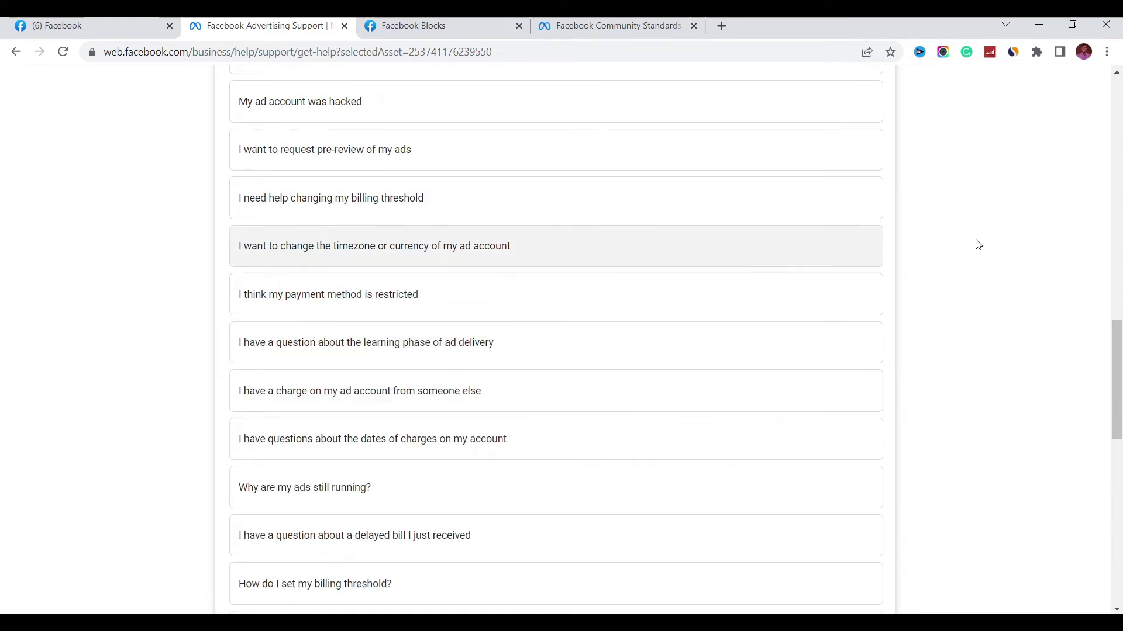
{"action": "left_click_drag", "start_coordinate": [1119, 343], "coordinate": [1120, 435]}
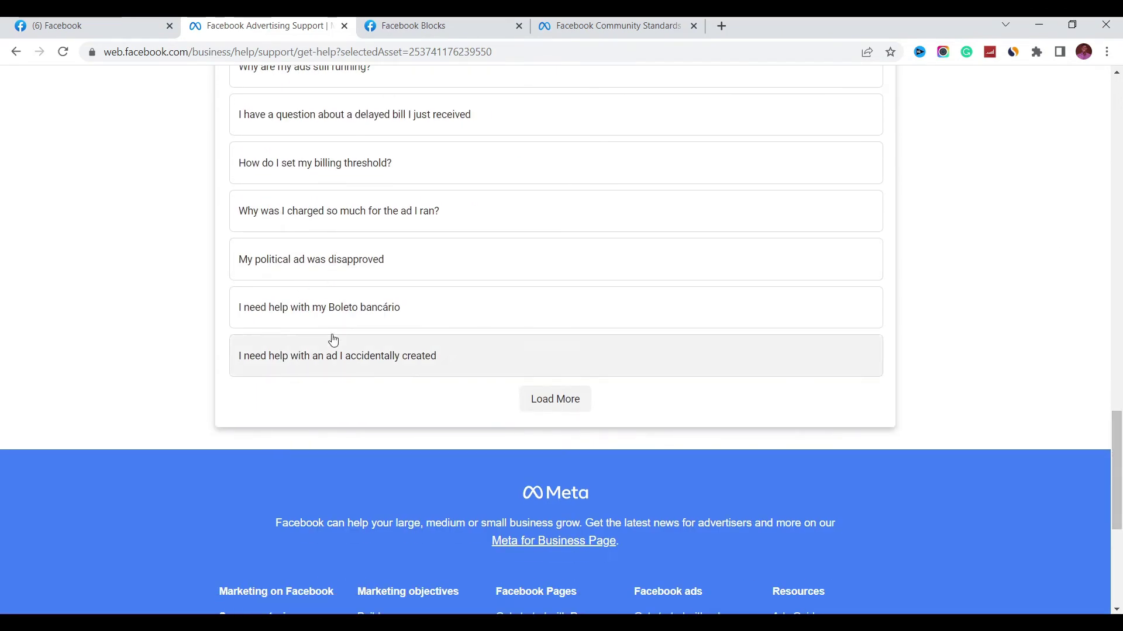
{"action": "left_click", "coordinate": [573, 401]}
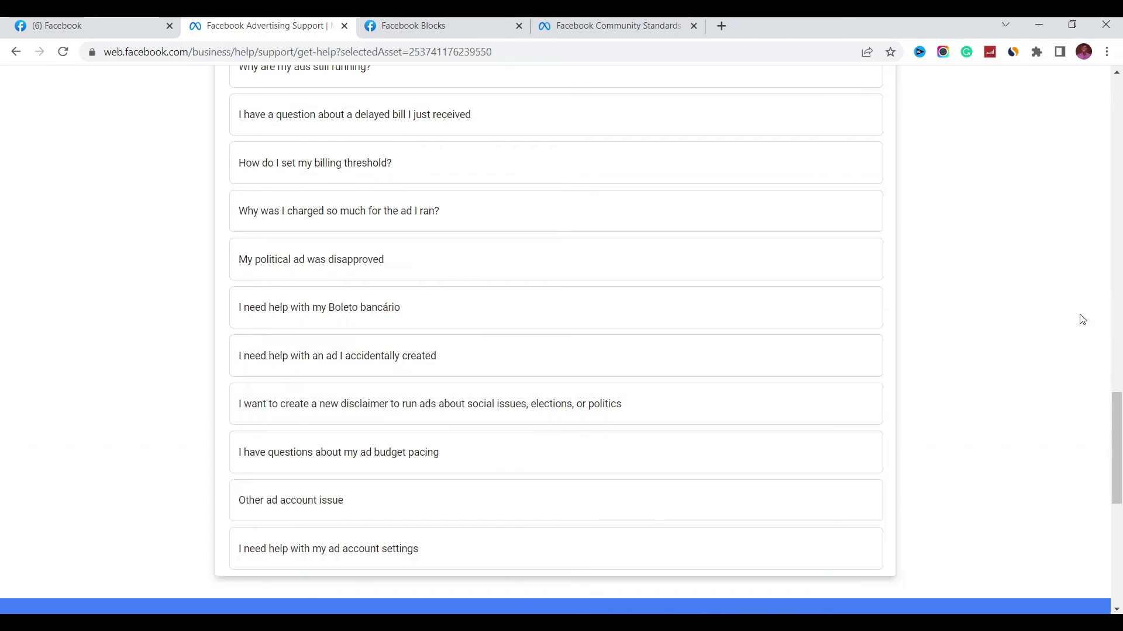
{"action": "scroll", "coordinate": [248, 395], "scroll_direction": "down", "scroll_amount": 2}
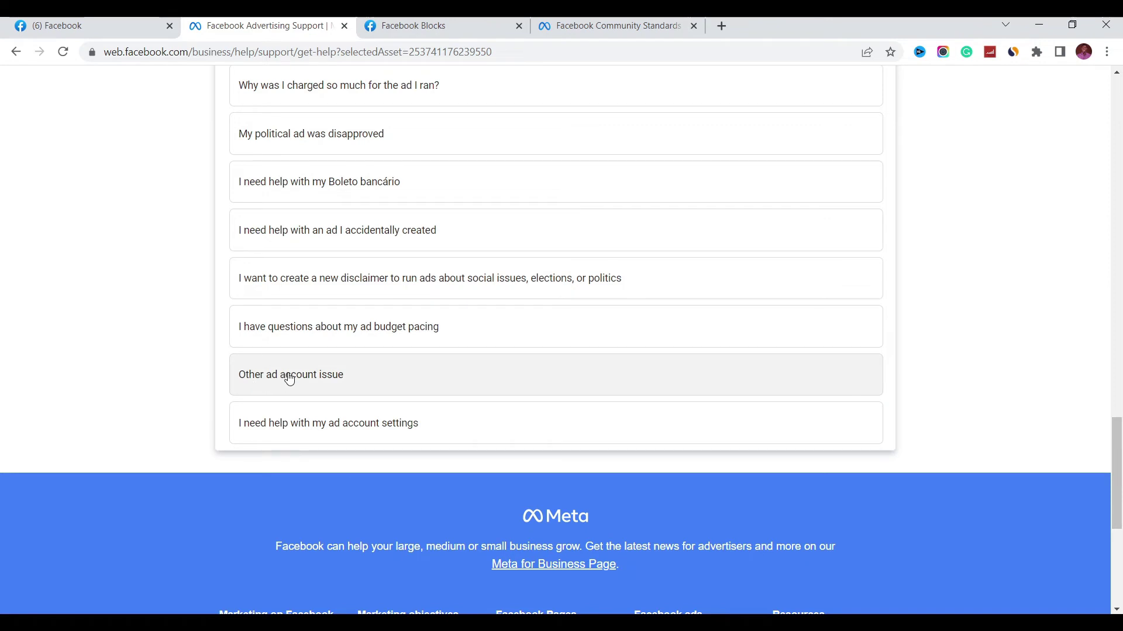
{"action": "left_click", "coordinate": [321, 384]}
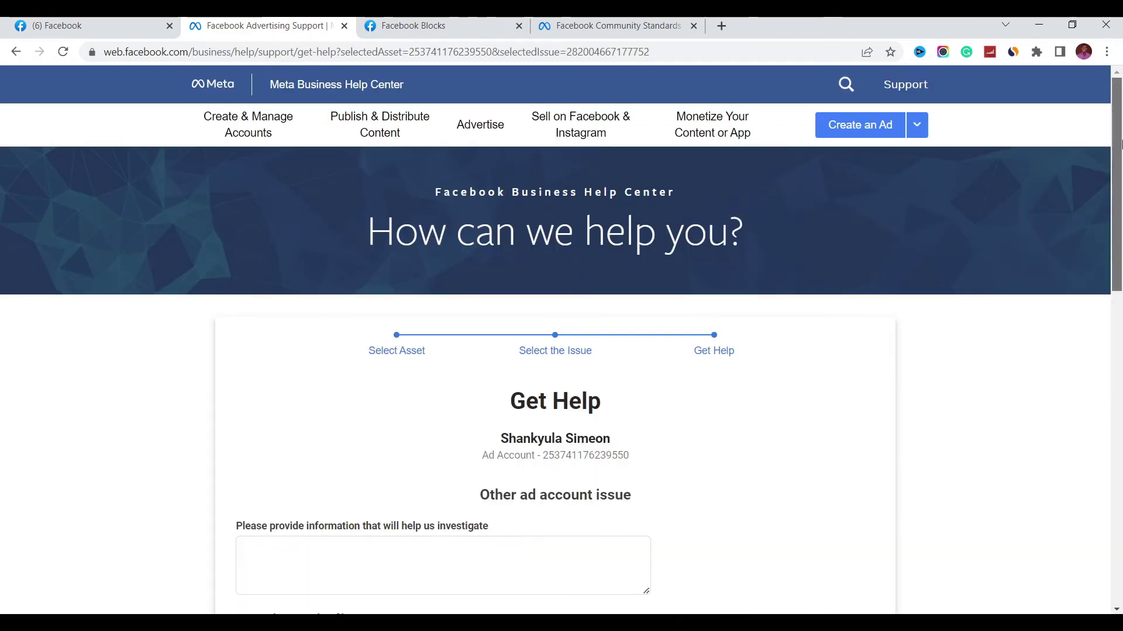
Focus the Get Help form's investigation details box and review the form down to the contact options
{"action": "left_click_drag", "start_coordinate": [1118, 145], "coordinate": [1120, 214]}
{"action": "scroll", "coordinate": [1120, 210], "scroll_direction": "down", "scroll_amount": 1}
{"action": "scroll", "coordinate": [1120, 204], "scroll_direction": "up", "scroll_amount": 1}
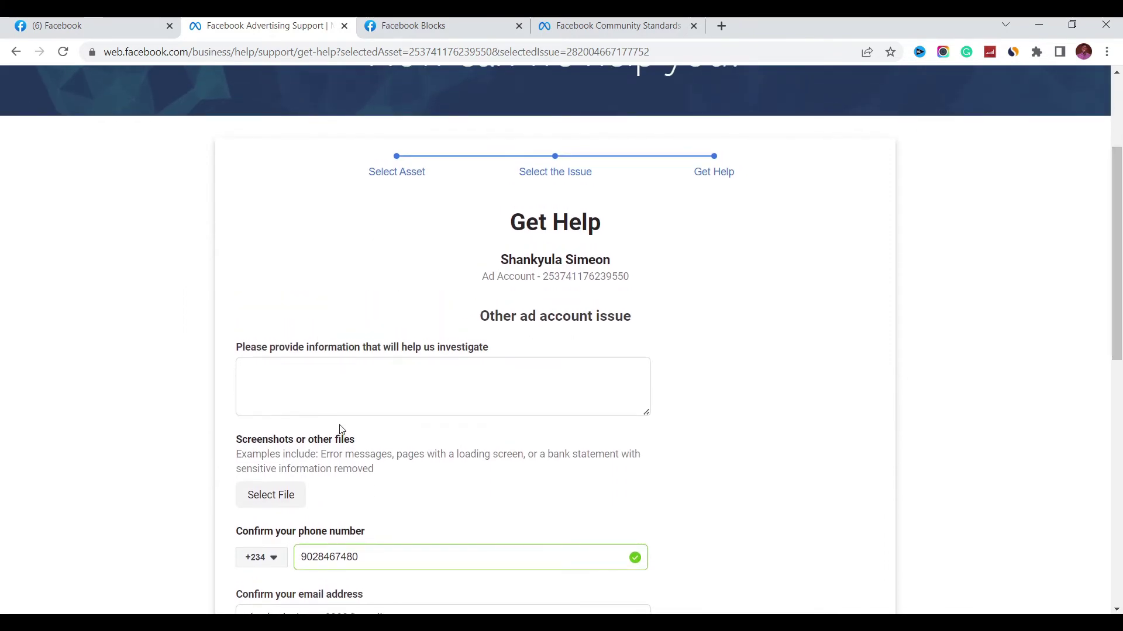
{"action": "left_click", "coordinate": [350, 383]}
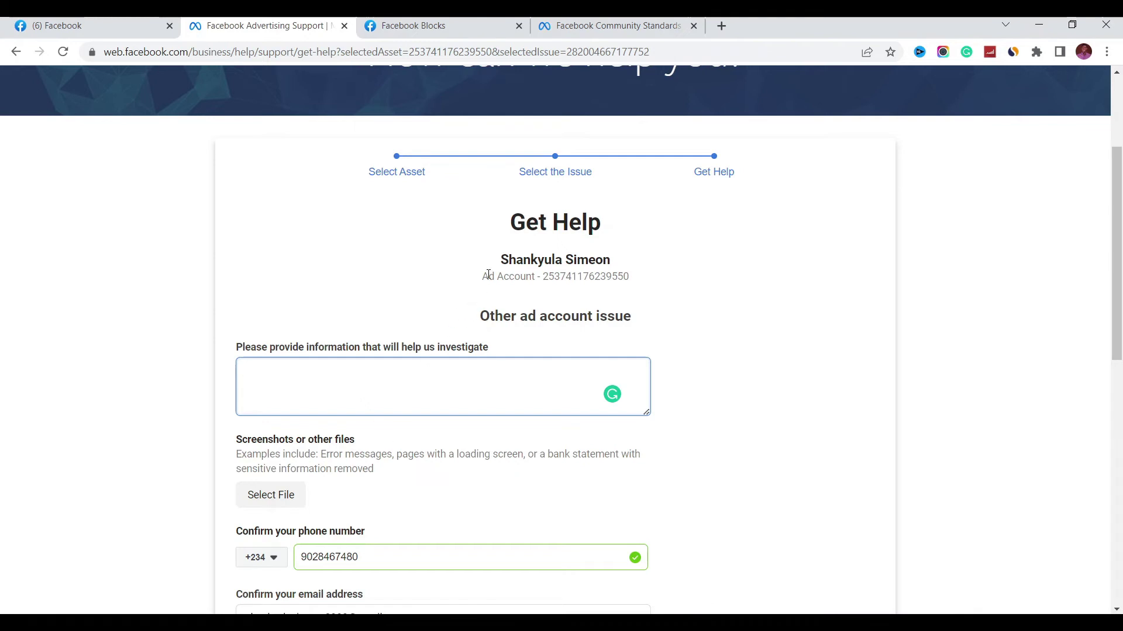
{"action": "left_click_drag", "start_coordinate": [488, 275], "coordinate": [578, 297]}
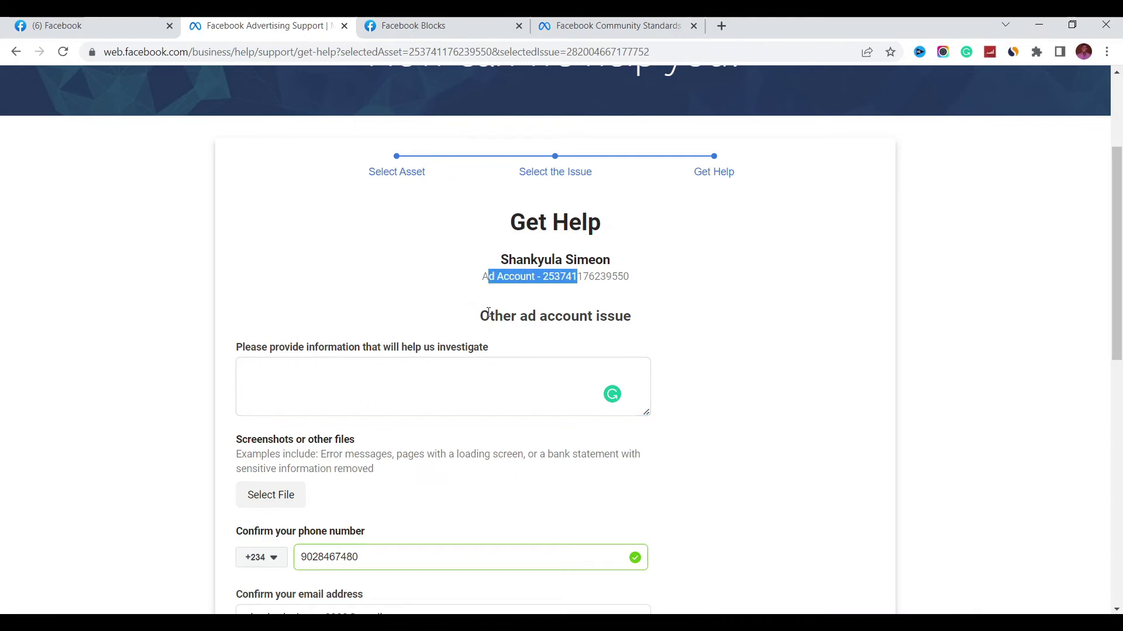
{"action": "left_click", "coordinate": [448, 308]}
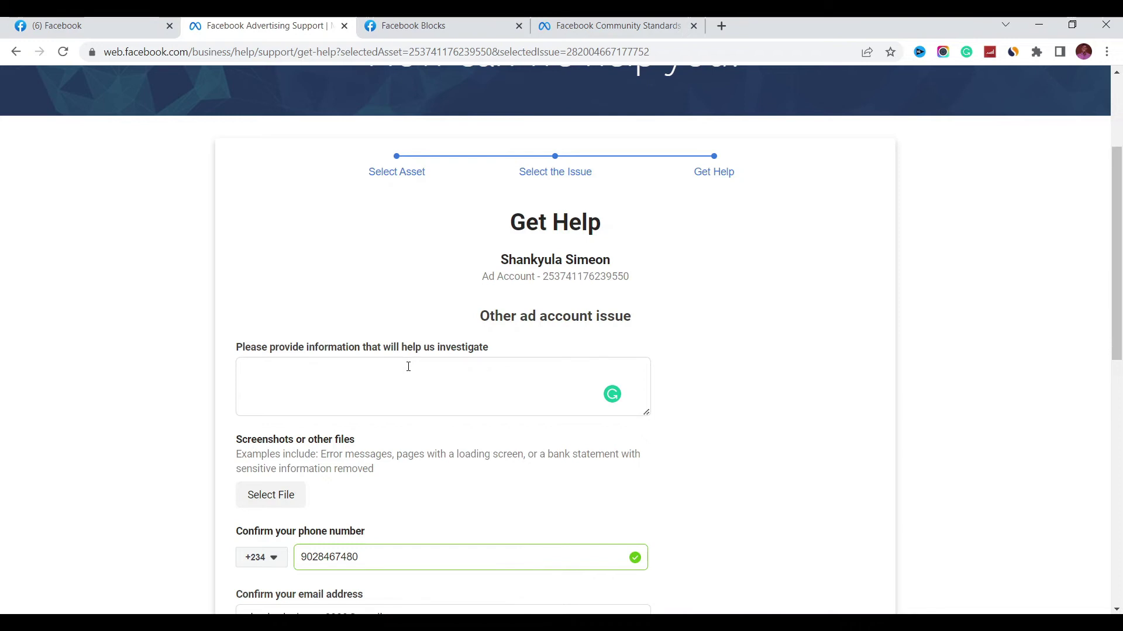
{"action": "left_click", "coordinate": [387, 370]}
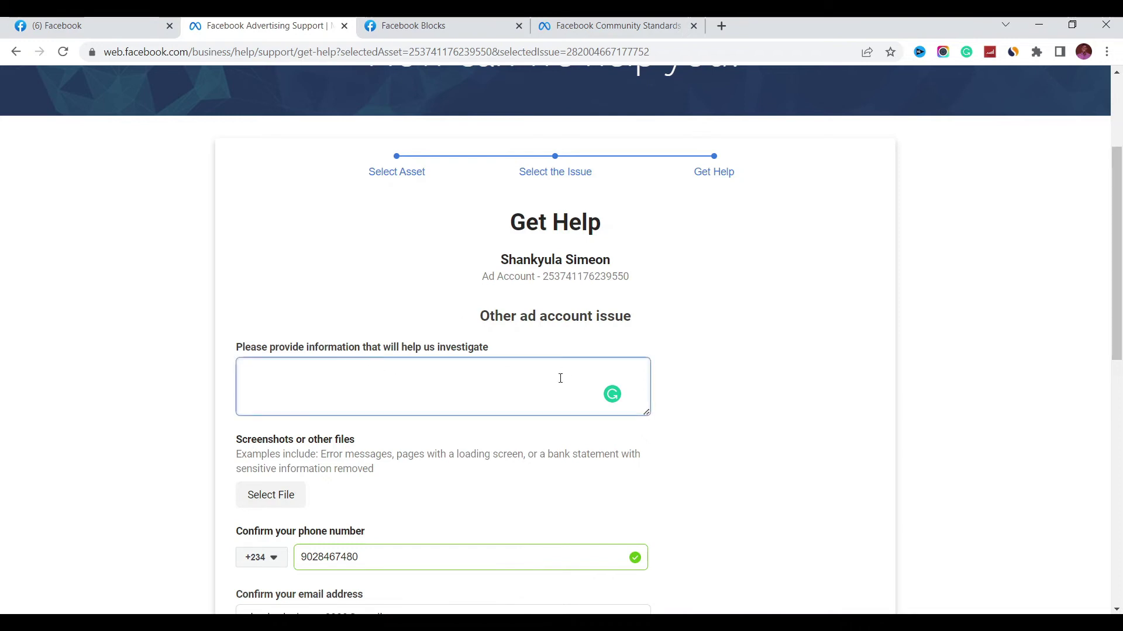
{"action": "scroll", "coordinate": [444, 409], "scroll_direction": "down", "scroll_amount": 1}
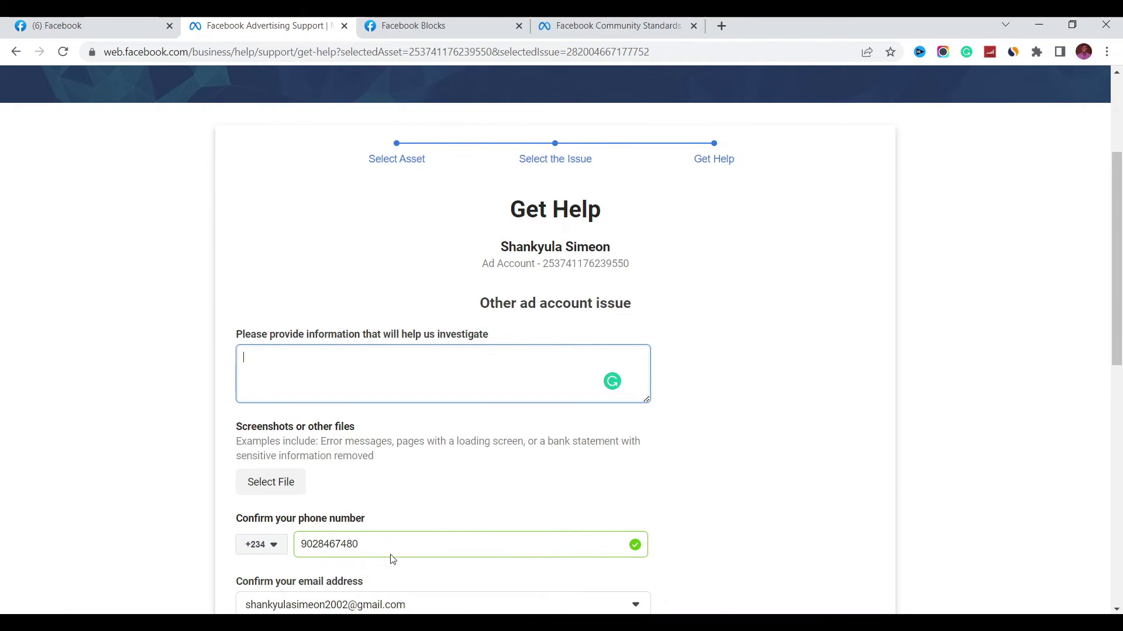
{"action": "left_click_drag", "start_coordinate": [1116, 275], "coordinate": [1120, 220]}
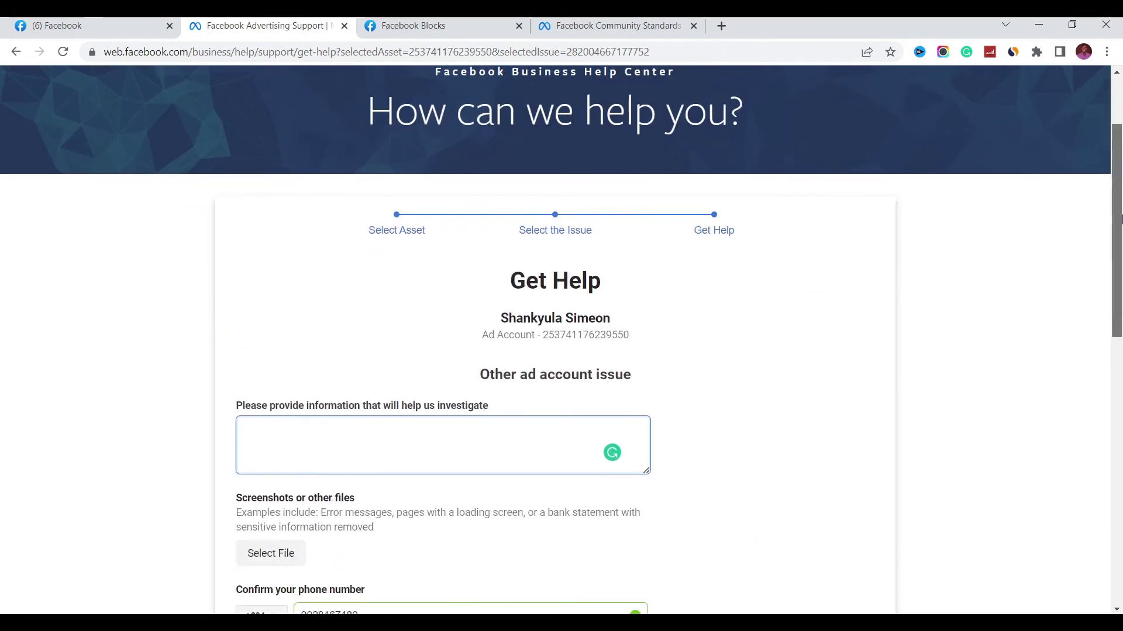
{"action": "scroll", "coordinate": [426, 478], "scroll_direction": "down", "scroll_amount": 2}
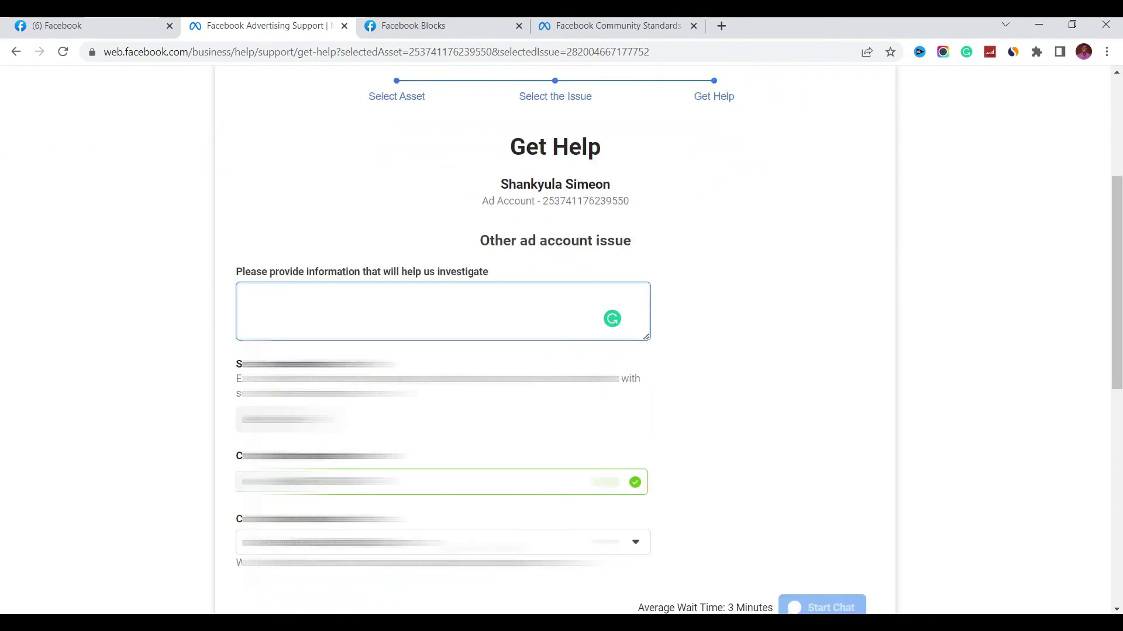
Set 'Confirm your email address' to 'Change preferred email' and check the Start Chat button
{"action": "left_click", "coordinate": [410, 542]}
{"action": "left_click", "coordinate": [401, 596]}
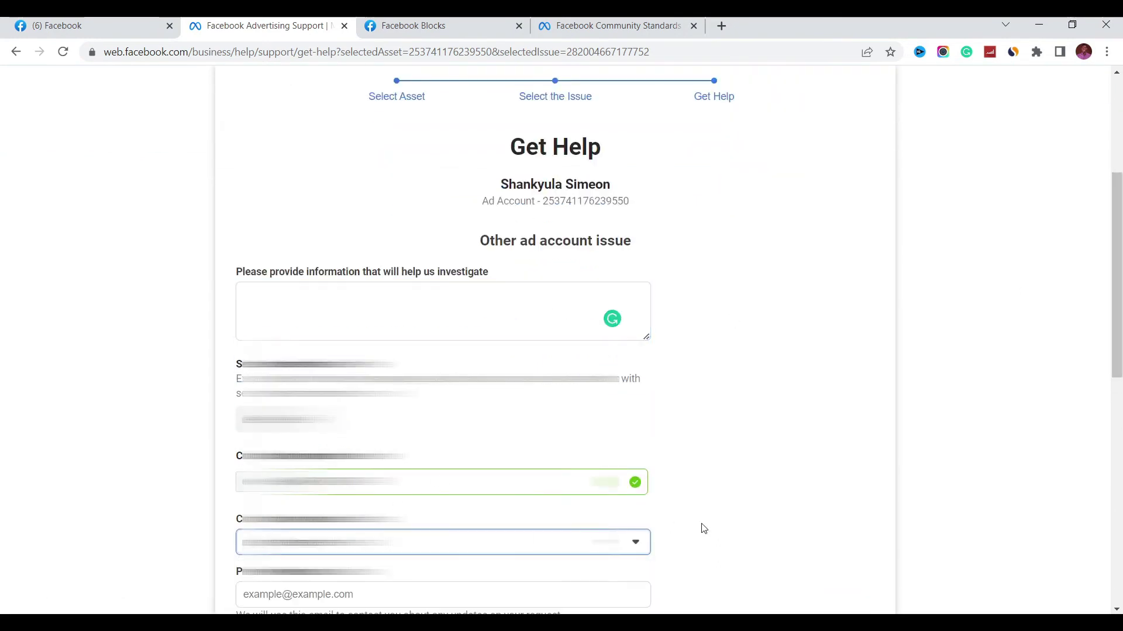
{"action": "left_click_drag", "start_coordinate": [1117, 275], "coordinate": [1116, 331]}
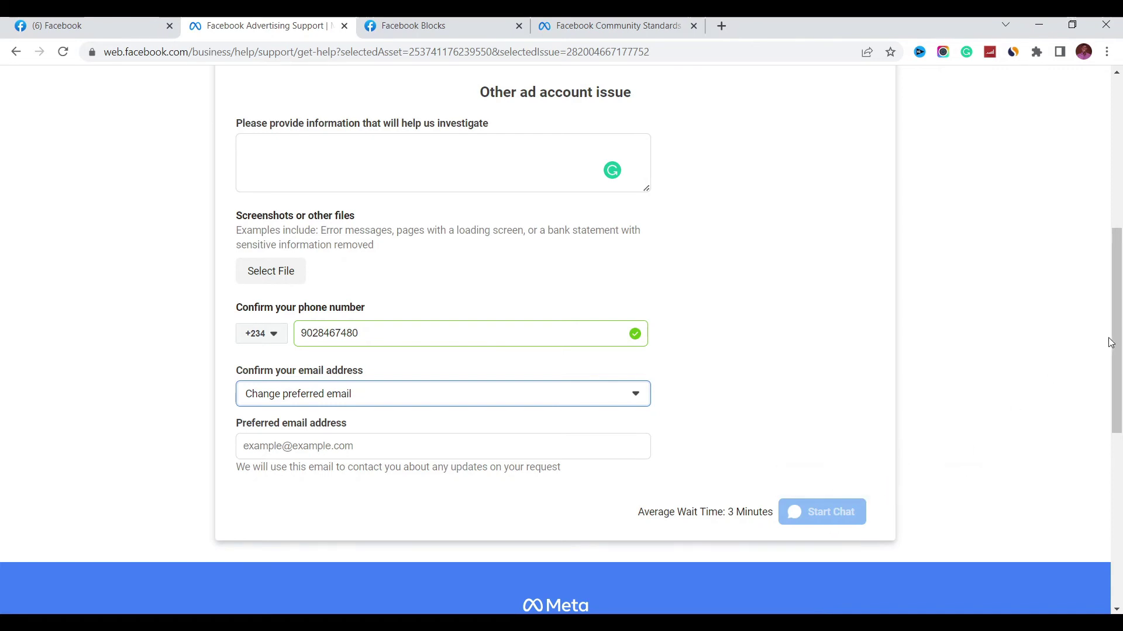
{"action": "left_click_drag", "start_coordinate": [1114, 339], "coordinate": [1117, 317]}
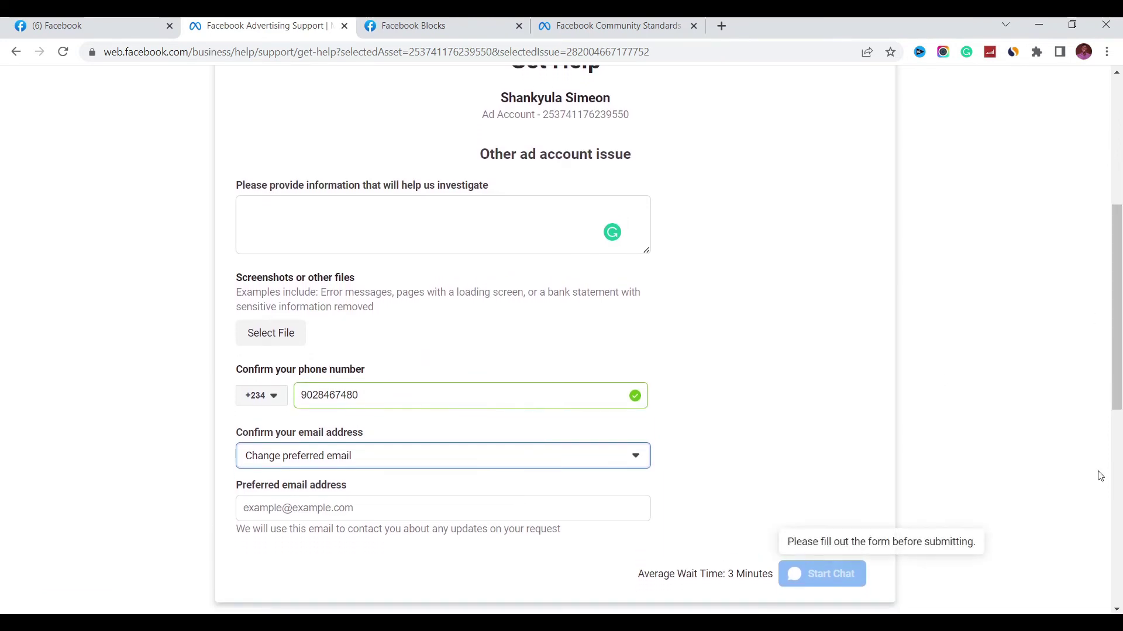
{"action": "left_click_drag", "start_coordinate": [1118, 359], "coordinate": [1118, 368]}
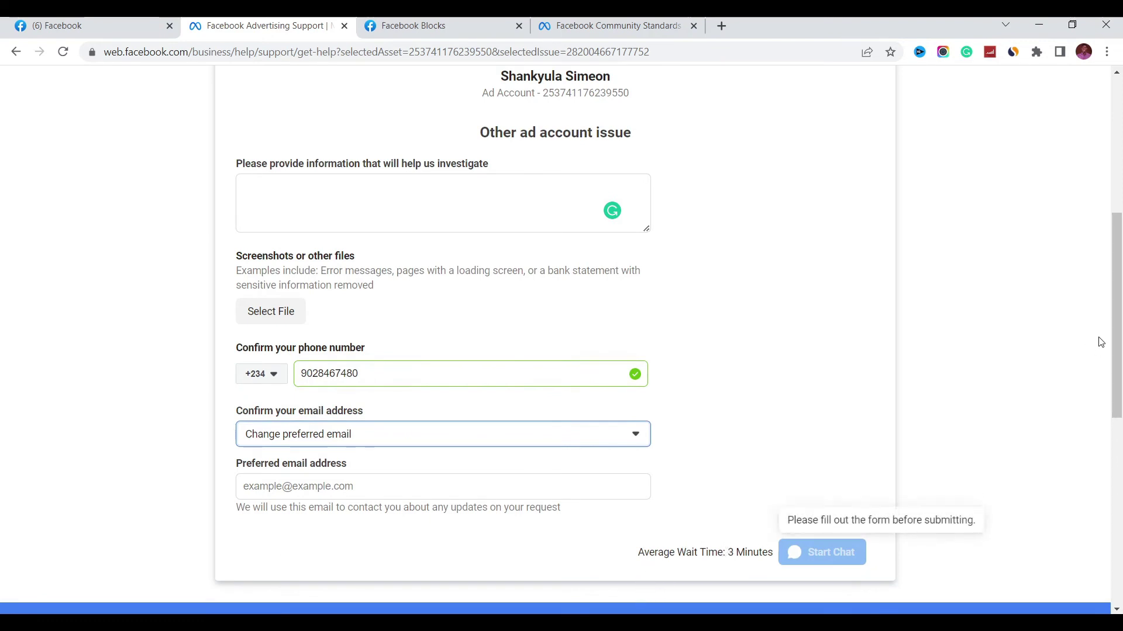
{"action": "left_click_drag", "start_coordinate": [1117, 342], "coordinate": [1116, 303]}
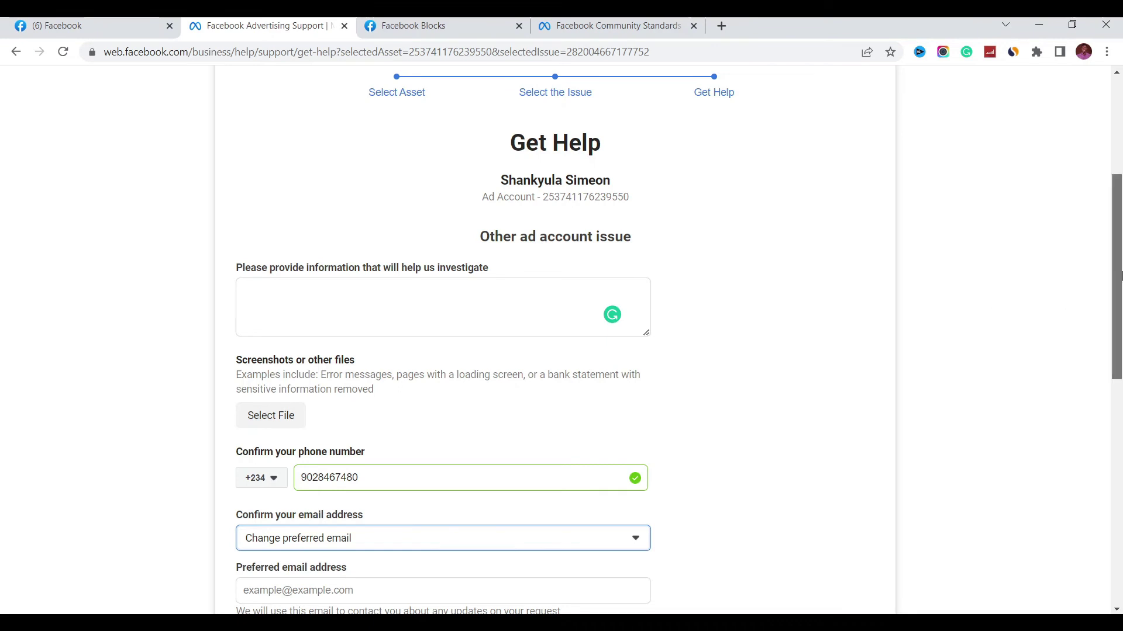
{"action": "scroll", "coordinate": [1117, 275], "scroll_direction": "down", "scroll_amount": 3}
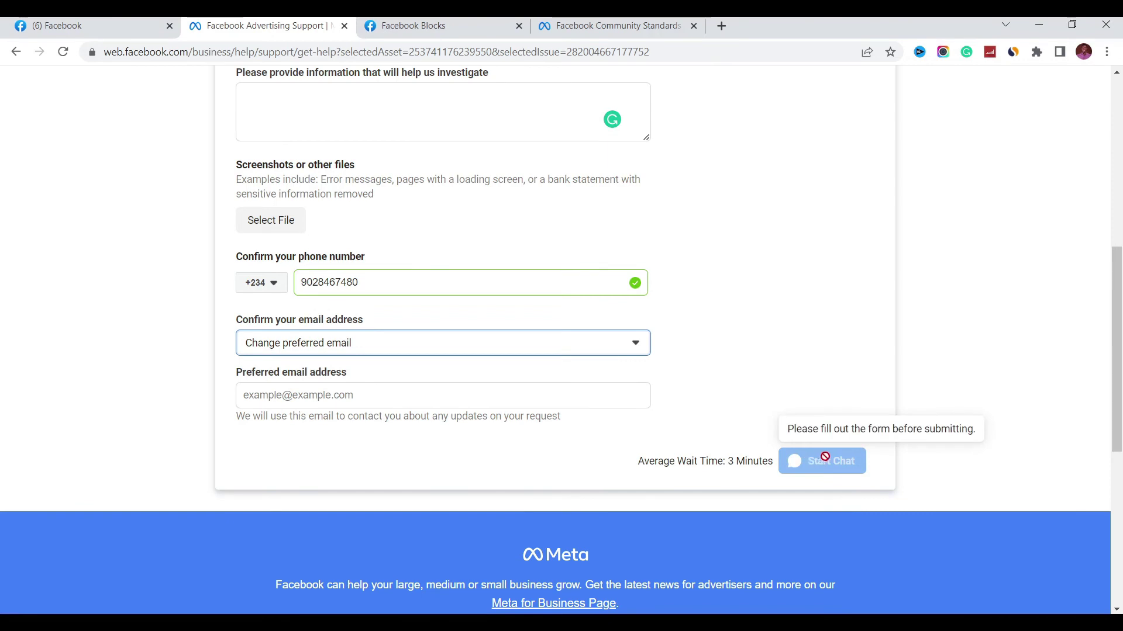
{"action": "scroll", "coordinate": [1114, 389], "scroll_direction": "up", "scroll_amount": 4}
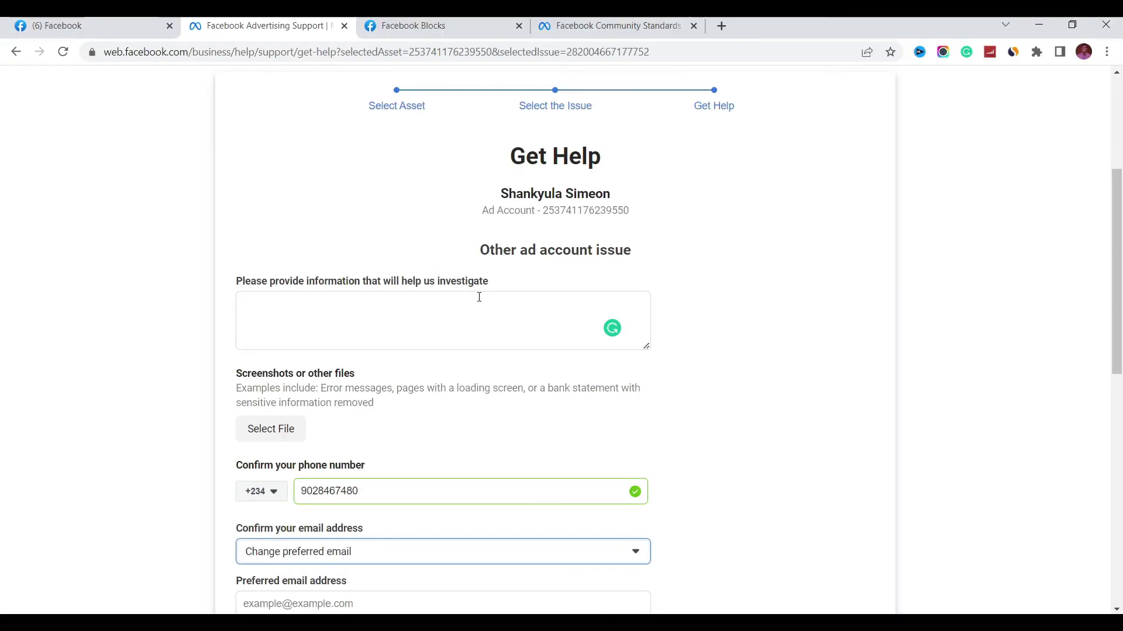
Back on the Facebook feed, search 'Facebook Business Support' and leave the unposted blocked-link draft
{"action": "left_click", "coordinate": [88, 26]}
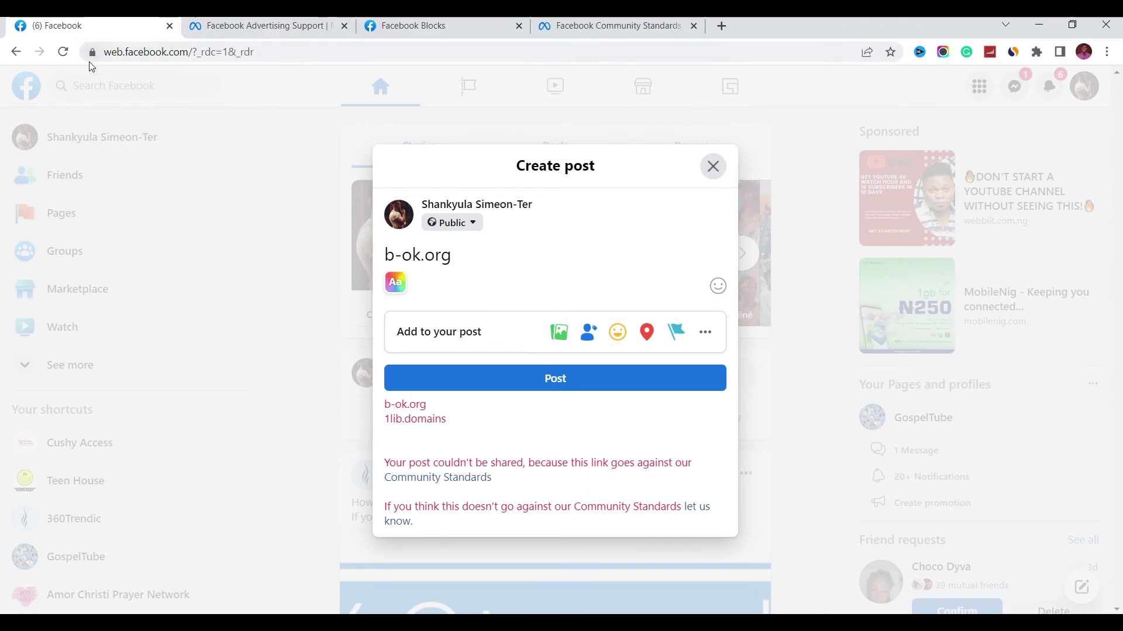
{"action": "left_click", "coordinate": [713, 166]}
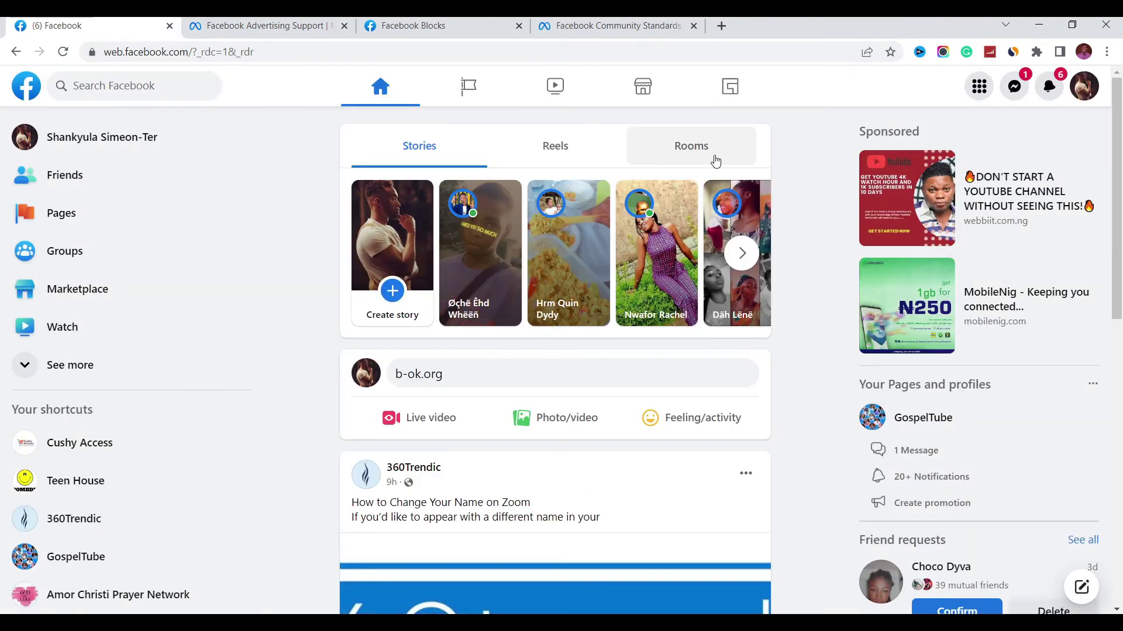
{"action": "left_click", "coordinate": [151, 86]}
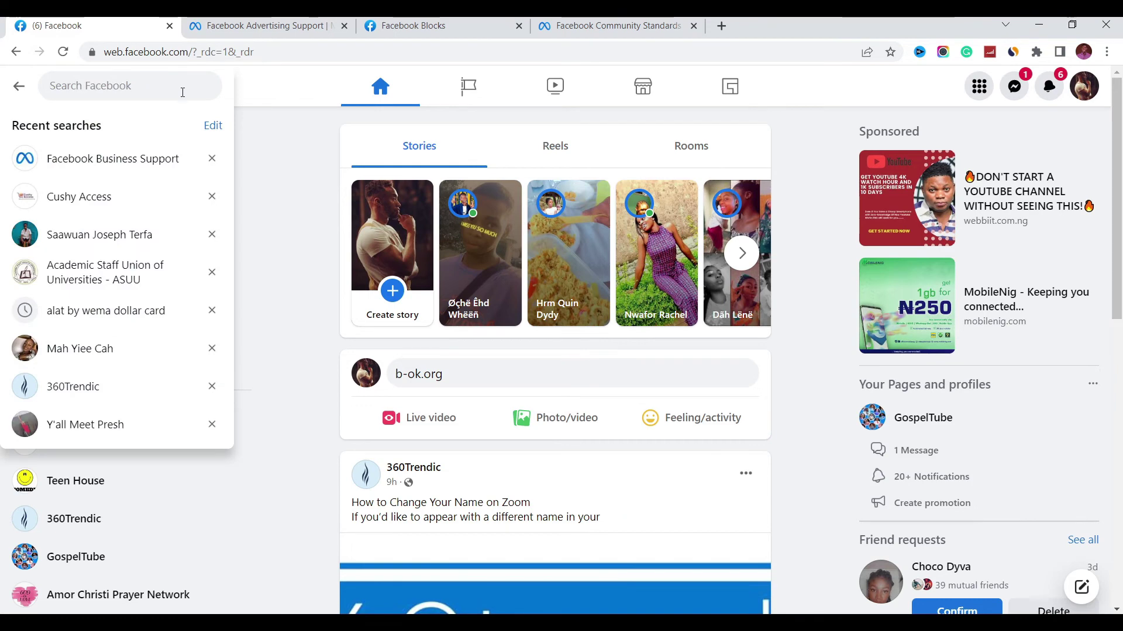
{"action": "type", "text": "face"}
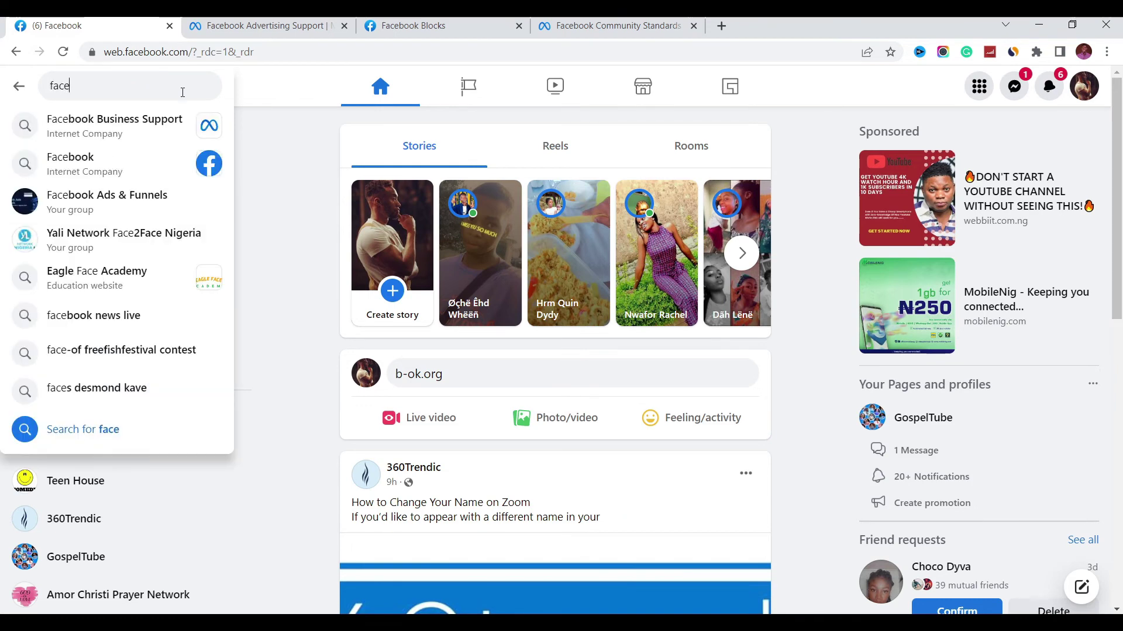
{"action": "left_click", "coordinate": [150, 128]}
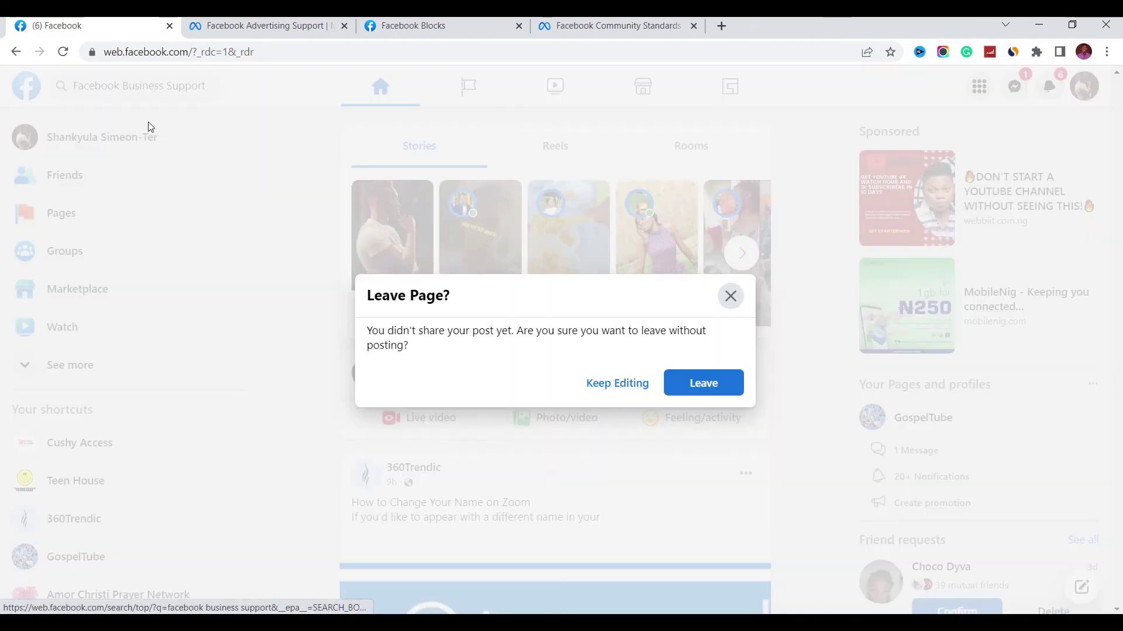
{"action": "left_click", "coordinate": [713, 397]}
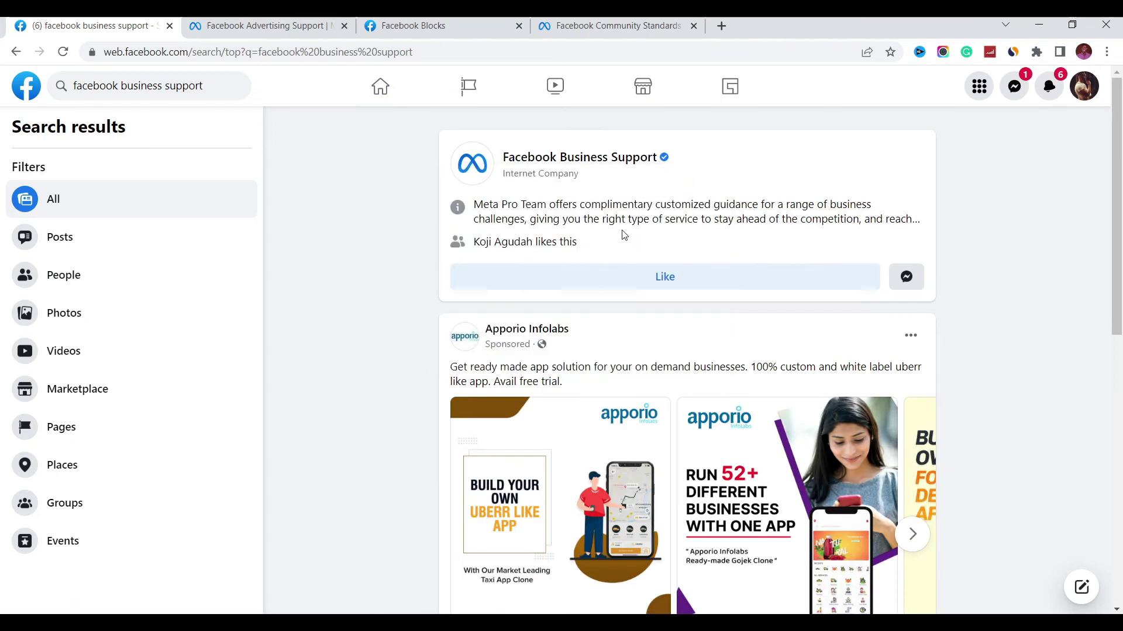
Open the verified Facebook Business Support page from the search results
{"action": "mouse_move", "coordinate": [649, 152]}
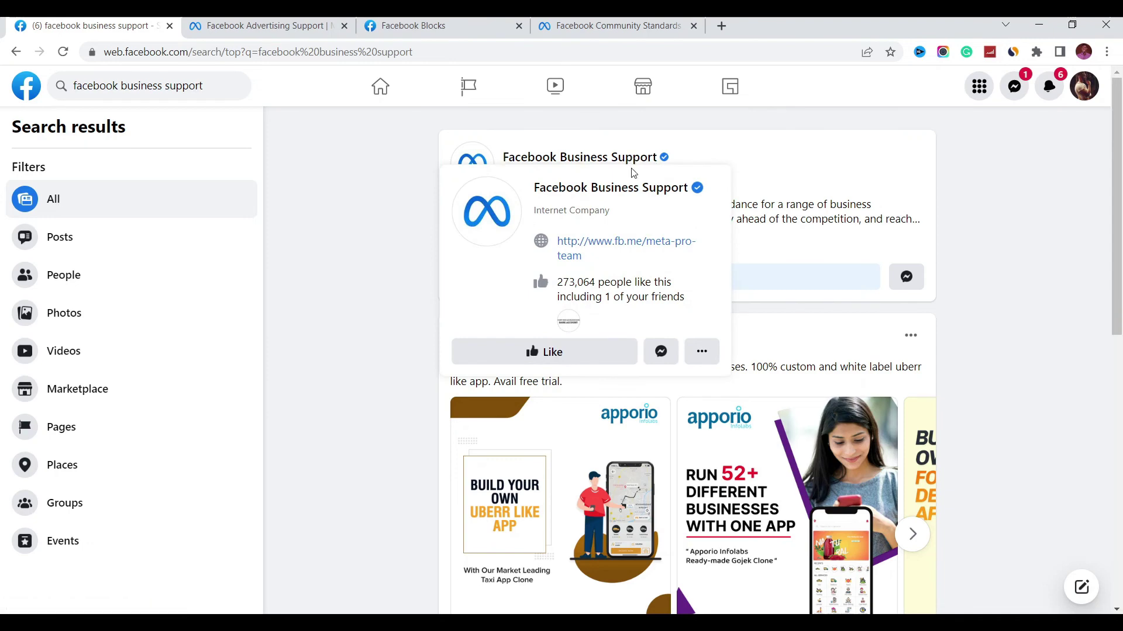
{"action": "left_click", "coordinate": [644, 156]}
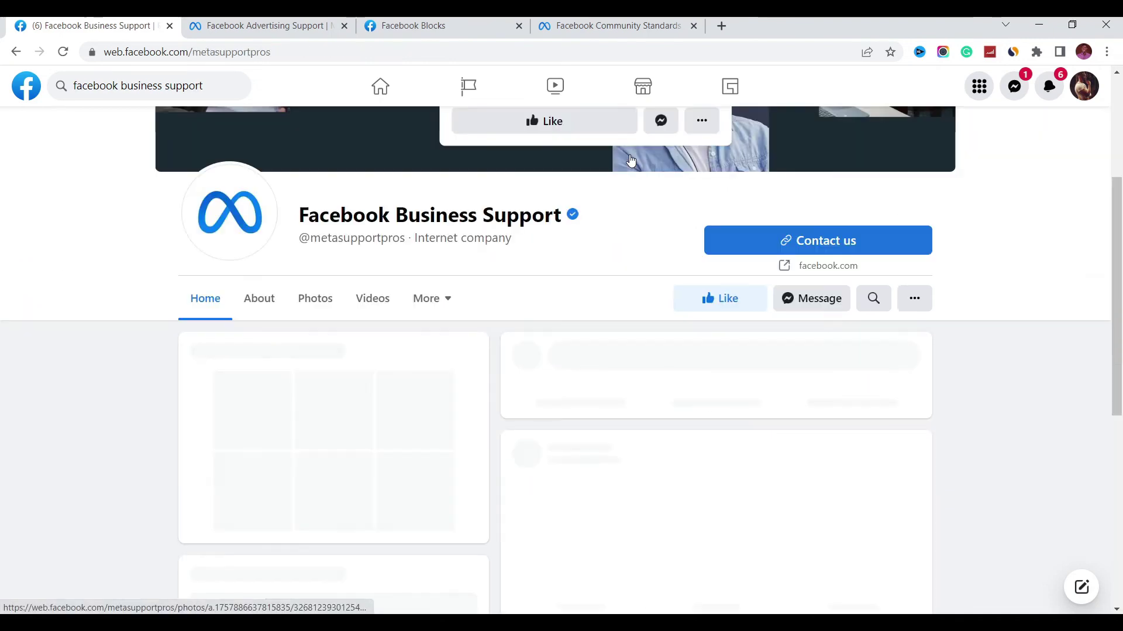
{"action": "scroll", "coordinate": [935, 310], "scroll_direction": "down", "scroll_amount": 3}
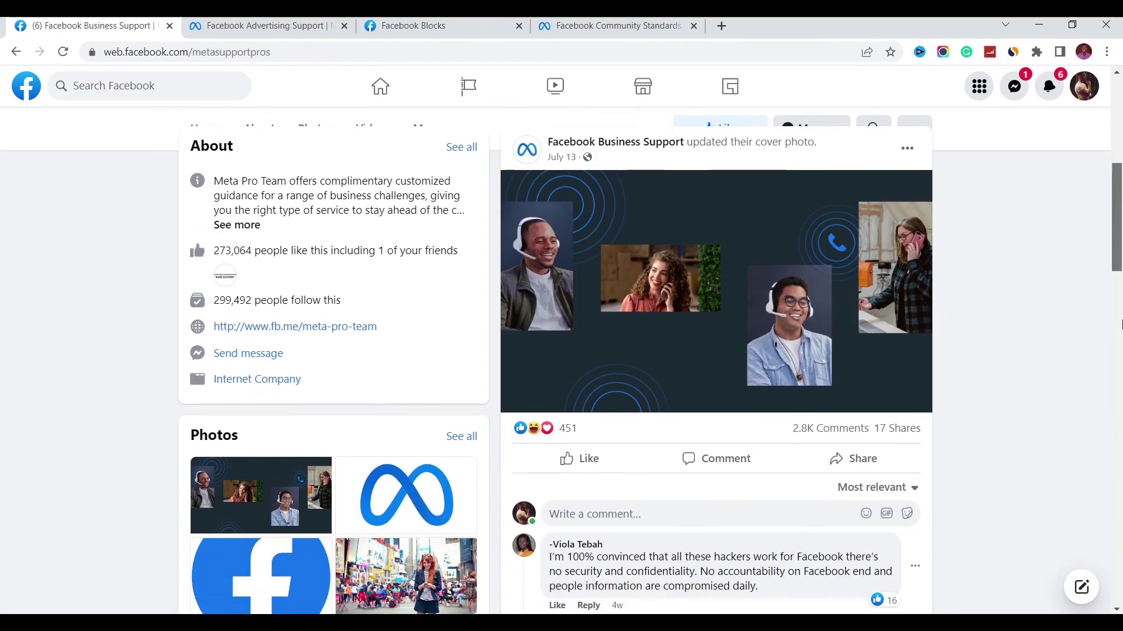
{"action": "scroll", "coordinate": [748, 313], "scroll_direction": "up", "scroll_amount": 3}
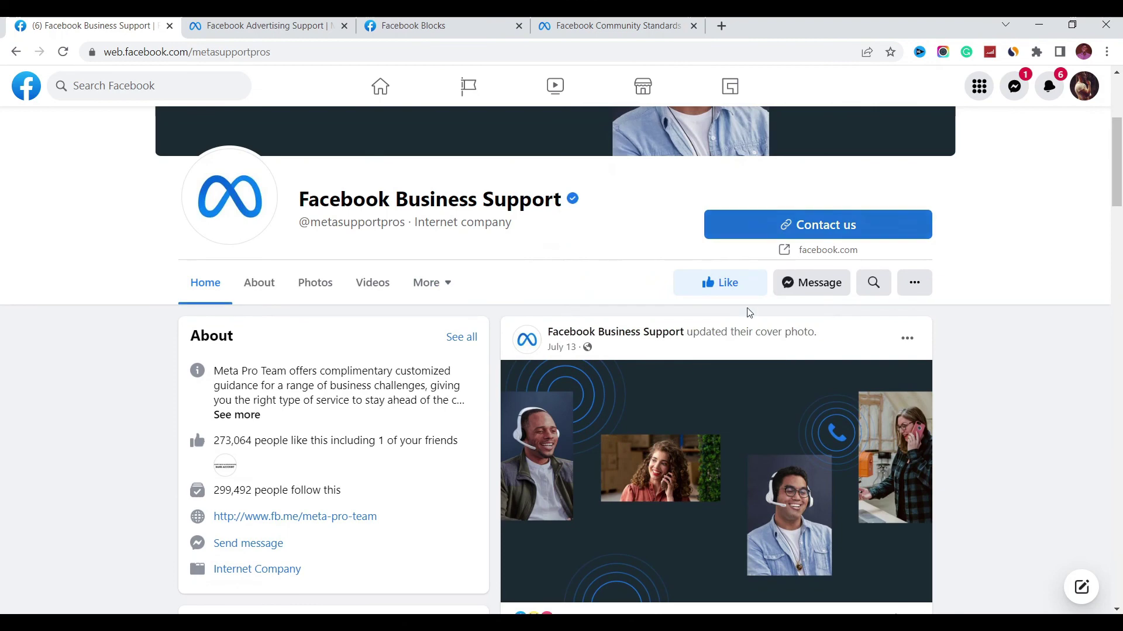
Start a Message chat with Facebook Business Support, then close the chat window
{"action": "left_click", "coordinate": [826, 285]}
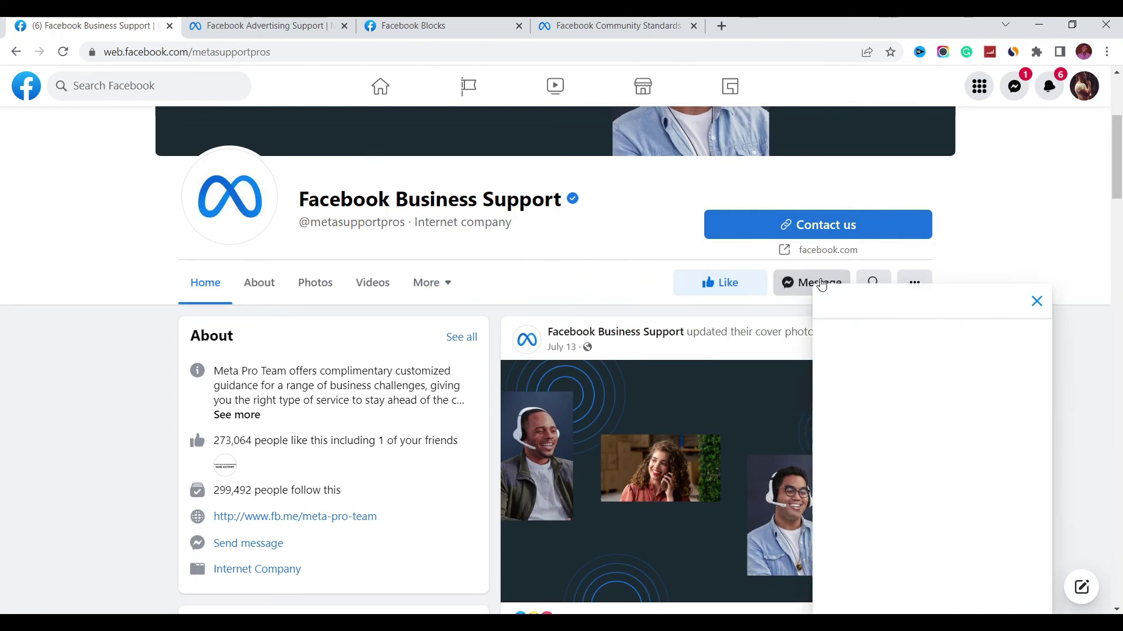
{"action": "left_click", "coordinate": [1039, 301]}
{"action": "scroll", "coordinate": [1119, 165], "scroll_direction": "up", "scroll_amount": 2}
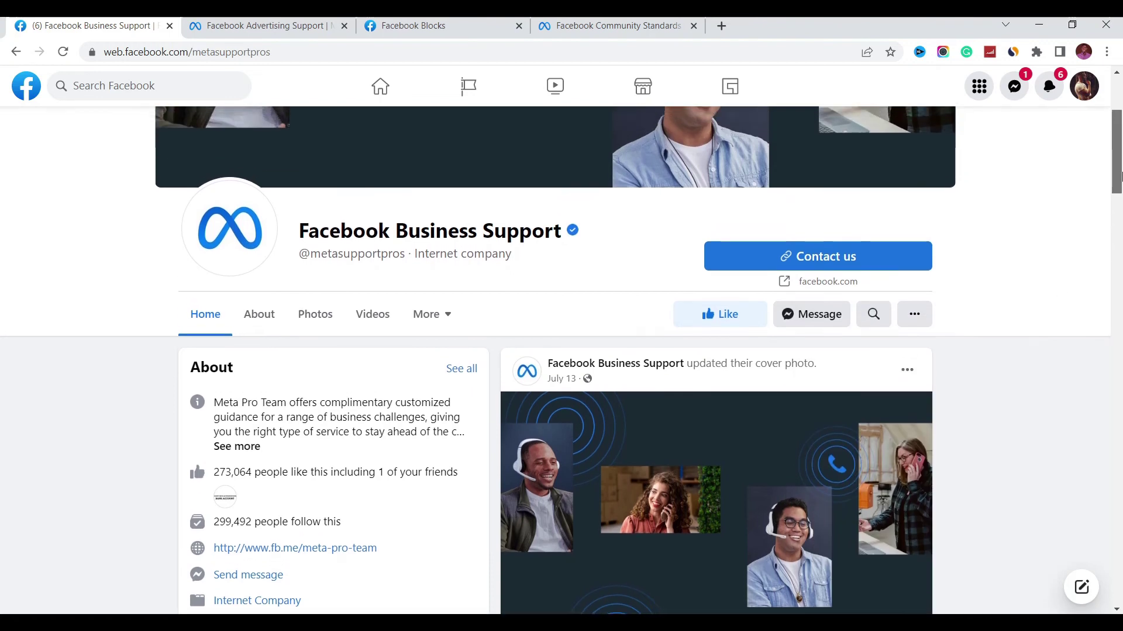